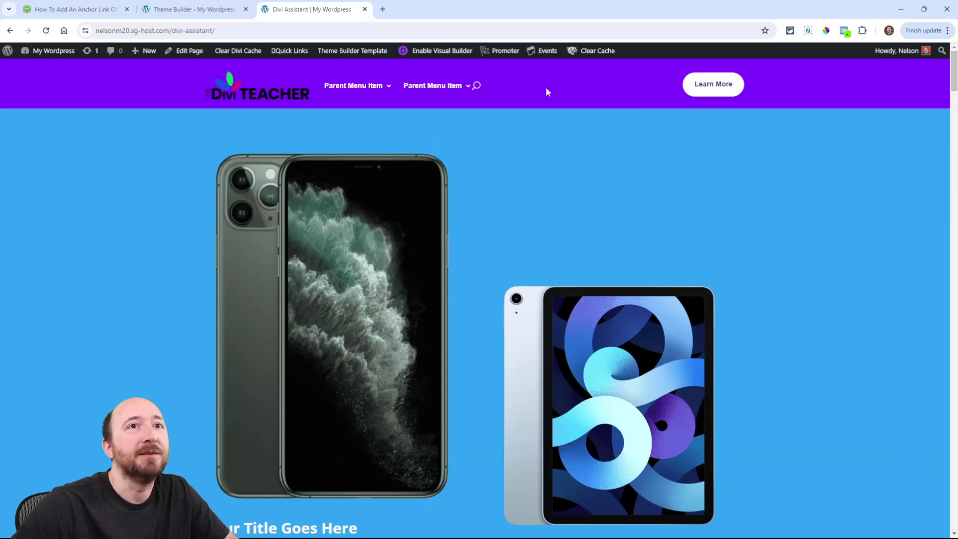
- On the front-end page, jump to the section the test anchor link targets
{"action": "scroll", "coordinate": [743, 232], "scroll_direction": "down", "scroll_amount": 20}
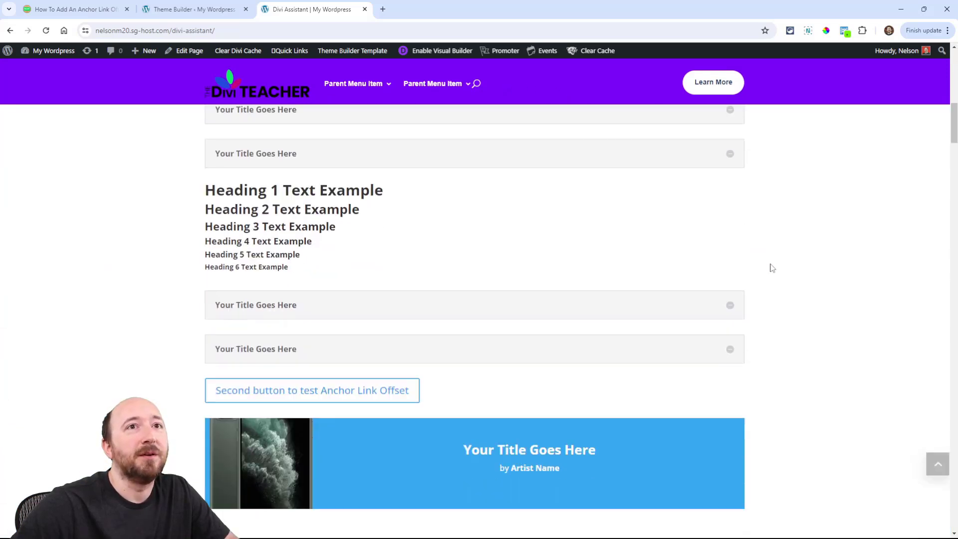
{"action": "scroll", "coordinate": [787, 216], "scroll_direction": "down", "scroll_amount": 7}
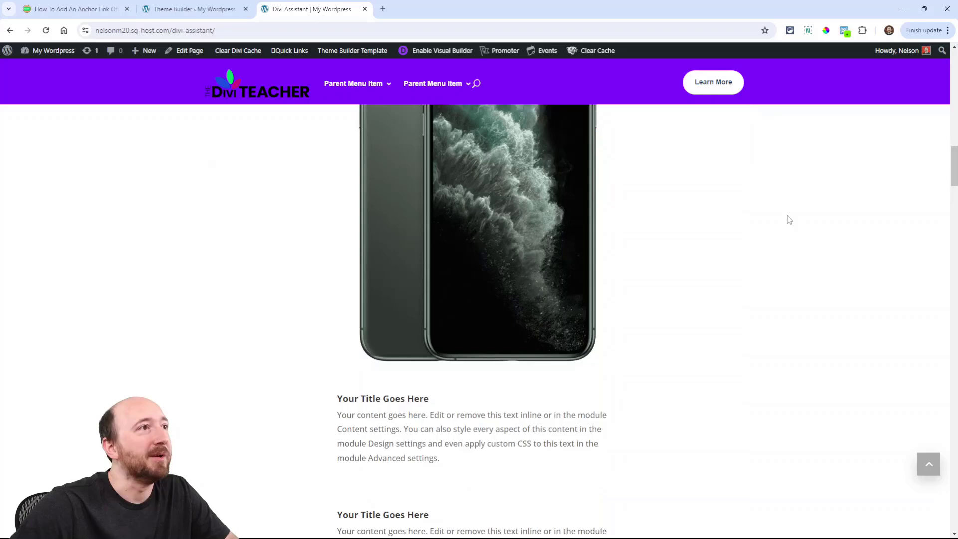
{"action": "scroll", "coordinate": [775, 246], "scroll_direction": "up", "scroll_amount": 13}
{"action": "scroll", "coordinate": [774, 246], "scroll_direction": "up", "scroll_amount": 7}
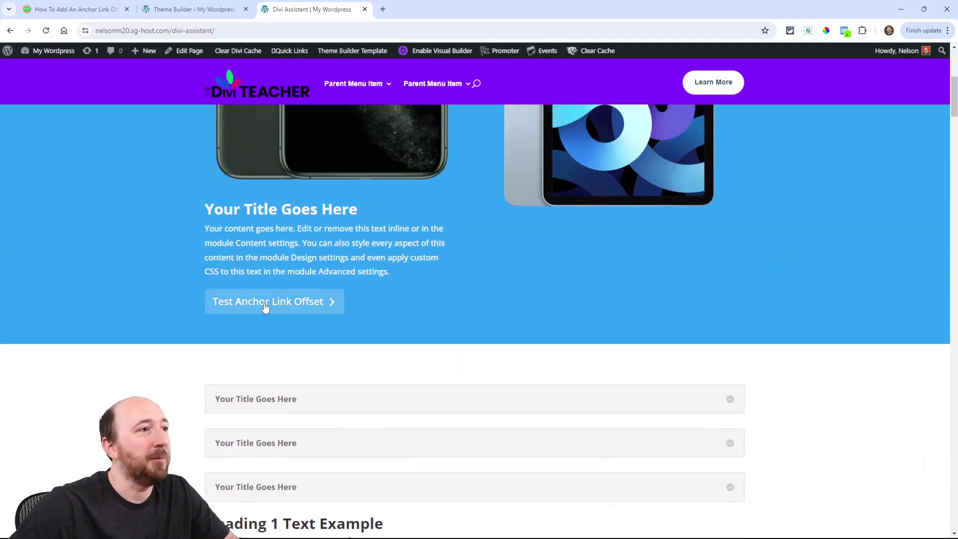
{"action": "left_click", "coordinate": [270, 305]}
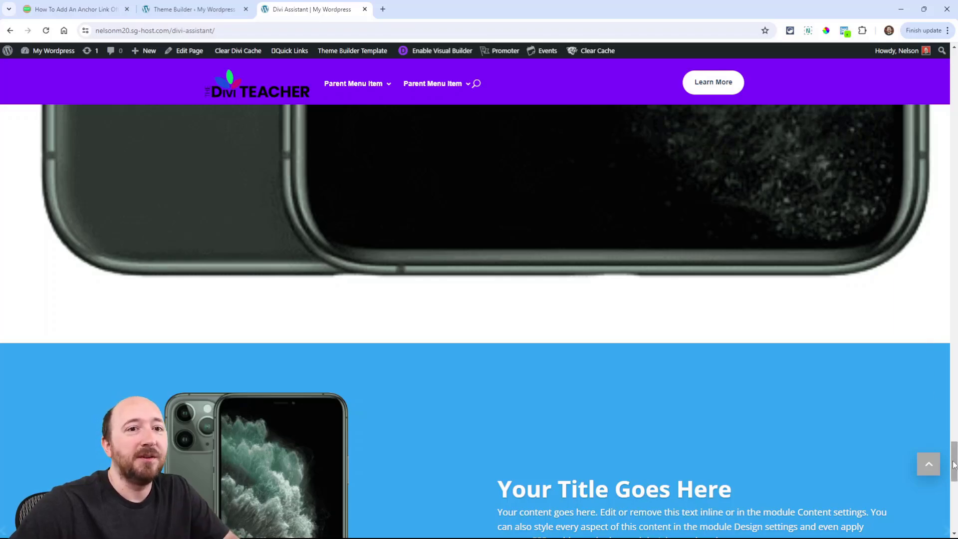
- Scroll through the landing section and briefly highlight the testimonial paragraph
{"action": "left_click_drag", "start_coordinate": [955, 464], "coordinate": [956, 70]}
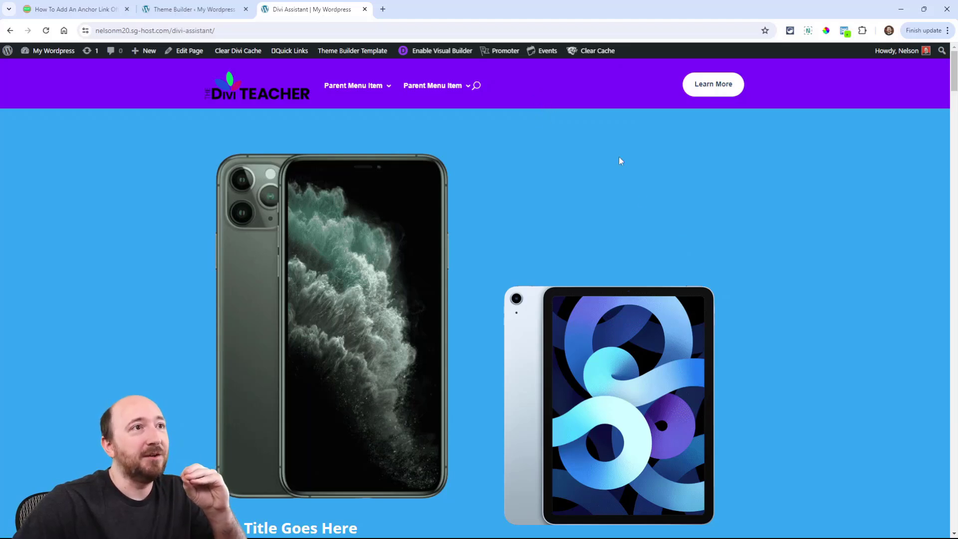
{"action": "left_click_drag", "start_coordinate": [954, 75], "coordinate": [955, 299]}
{"action": "scroll", "coordinate": [395, 176], "scroll_direction": "down", "scroll_amount": 2}
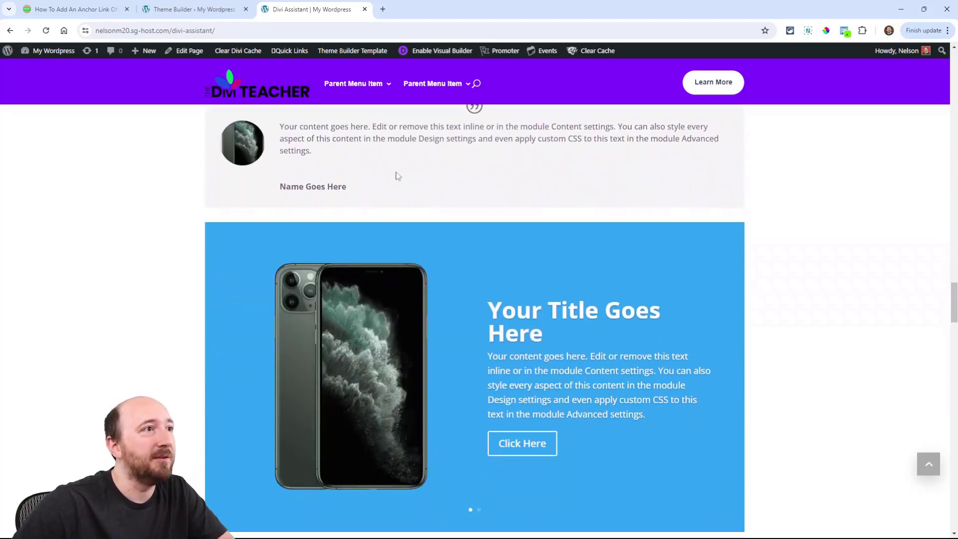
{"action": "scroll", "coordinate": [392, 214], "scroll_direction": "up", "scroll_amount": 1}
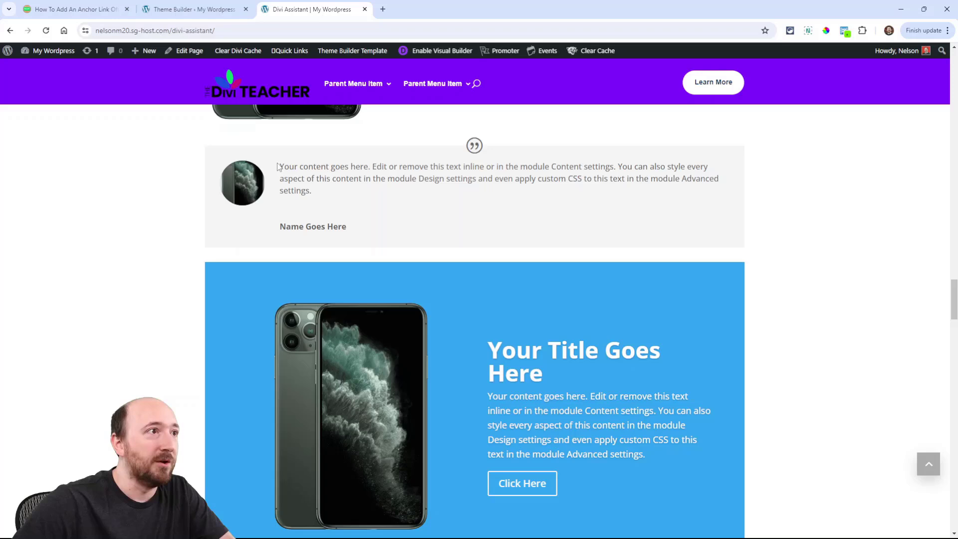
{"action": "left_click_drag", "start_coordinate": [278, 167], "coordinate": [343, 196]}
{"action": "left_click", "coordinate": [412, 167]}
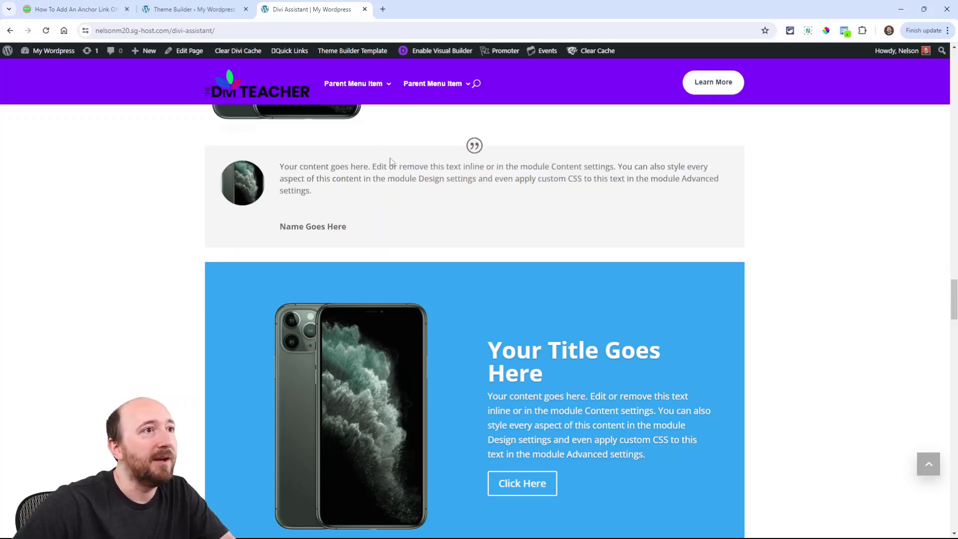
{"action": "left_click_drag", "start_coordinate": [955, 292], "coordinate": [955, 298]}
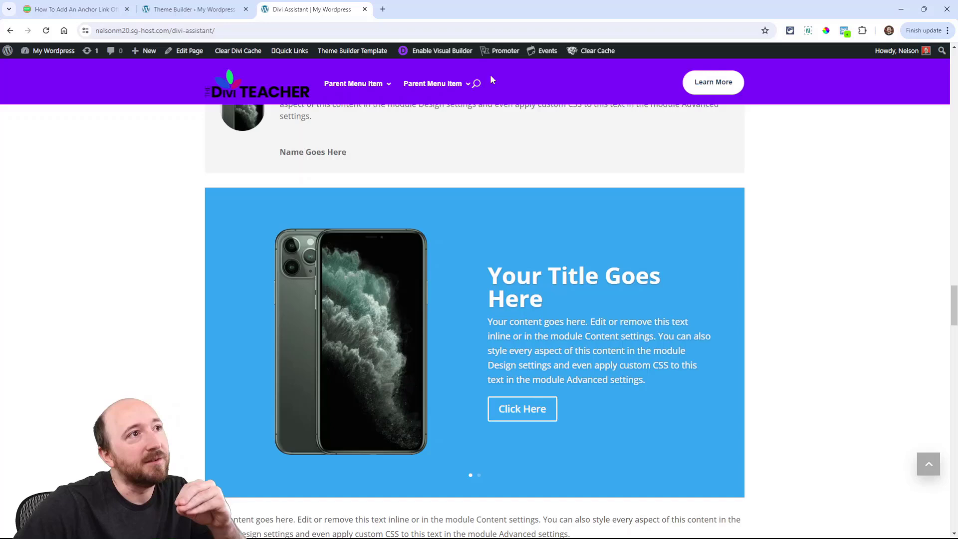
{"action": "left_click_drag", "start_coordinate": [954, 325], "coordinate": [955, 317]}
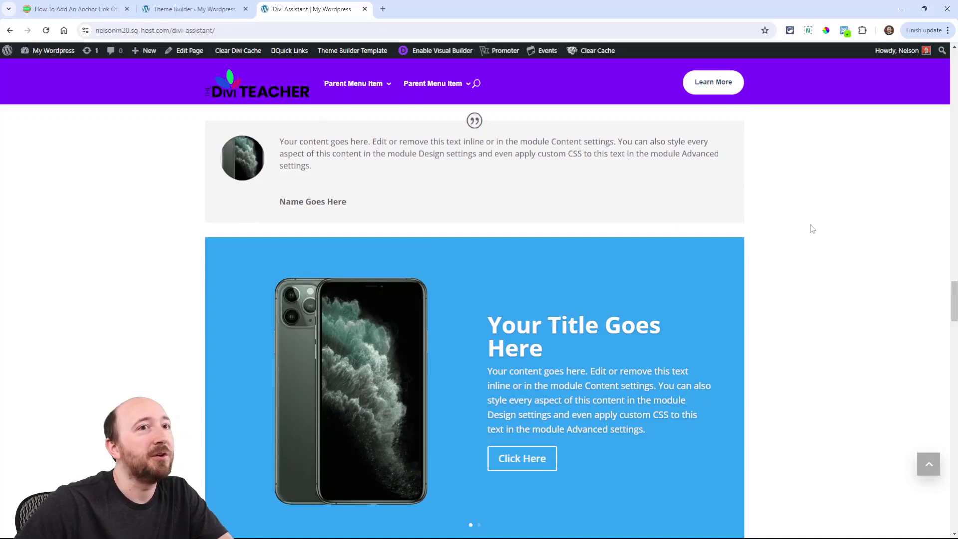
{"action": "left_click_drag", "start_coordinate": [954, 290], "coordinate": [955, 288]}
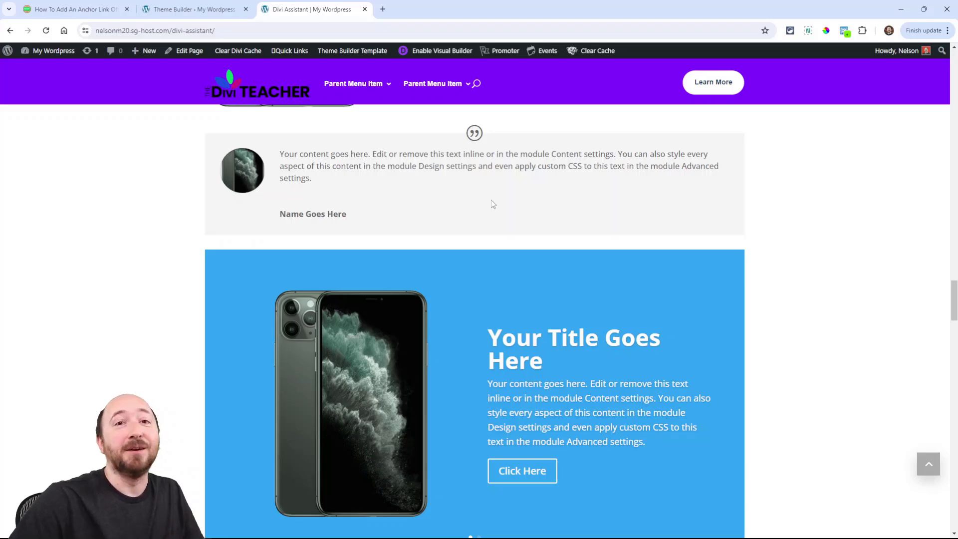
- Bring up the anchor link offset tutorial and scroll to its jQuery code
{"action": "key", "text": "ctrl+1"}
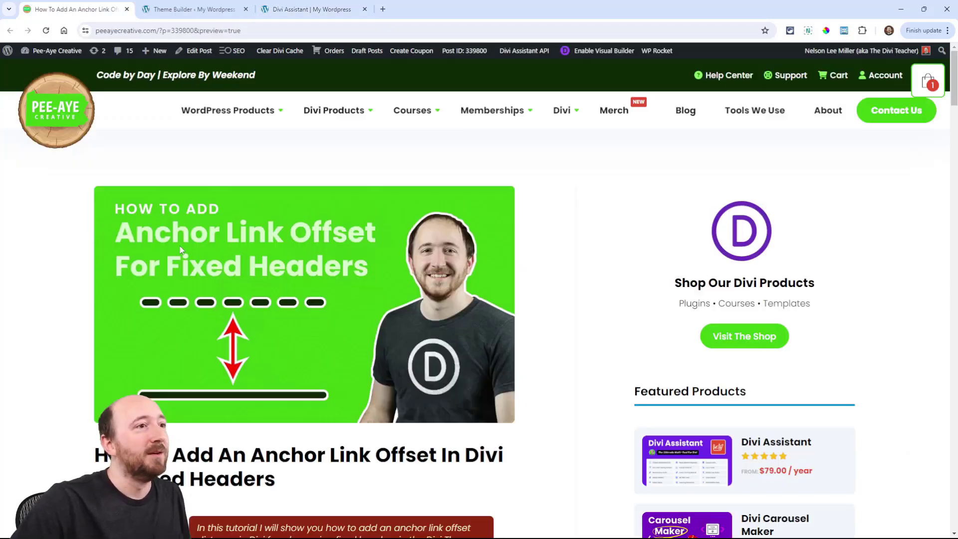
{"action": "scroll", "coordinate": [513, 370], "scroll_direction": "down", "scroll_amount": 8}
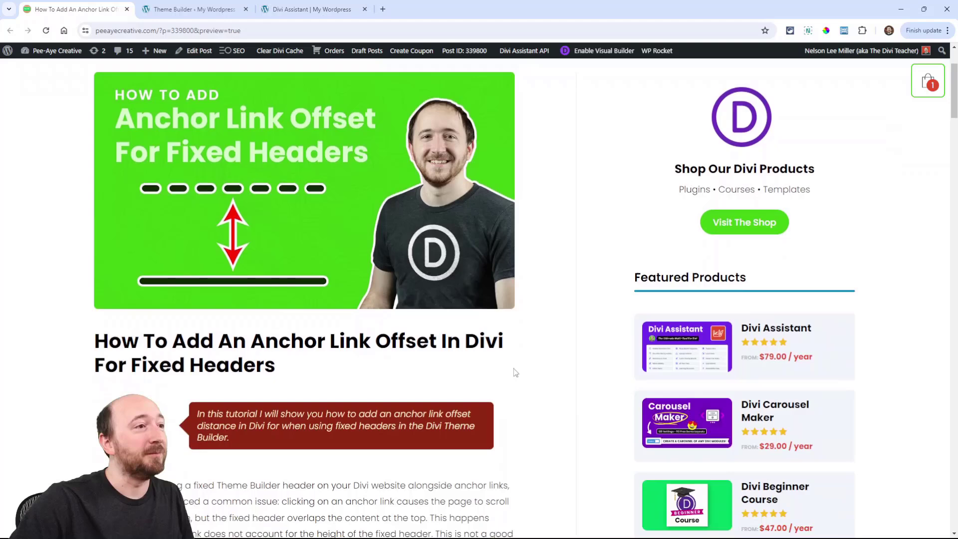
{"action": "scroll", "coordinate": [294, 278], "scroll_direction": "down", "scroll_amount": 7}
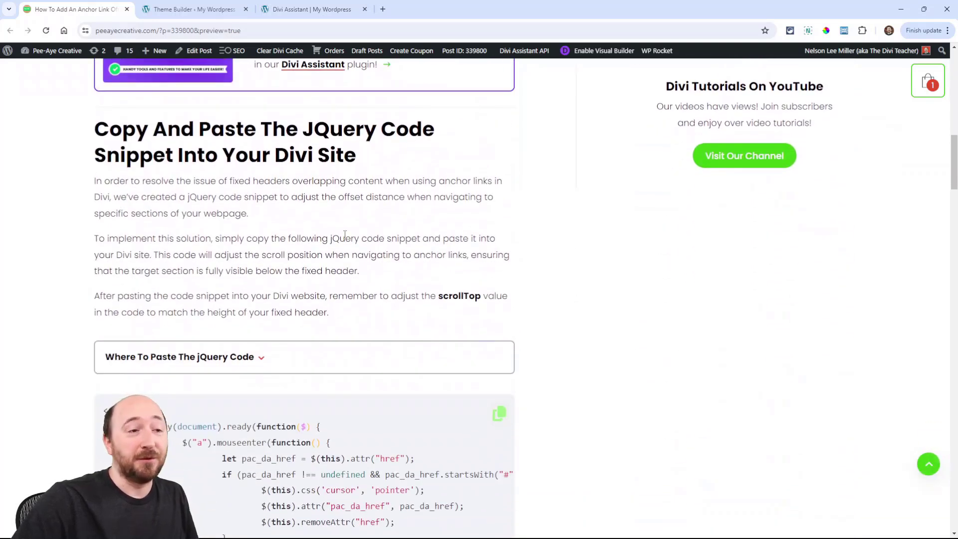
{"action": "scroll", "coordinate": [264, 246], "scroll_direction": "down", "scroll_amount": 2}
{"action": "scroll", "coordinate": [297, 218], "scroll_direction": "down", "scroll_amount": 7}
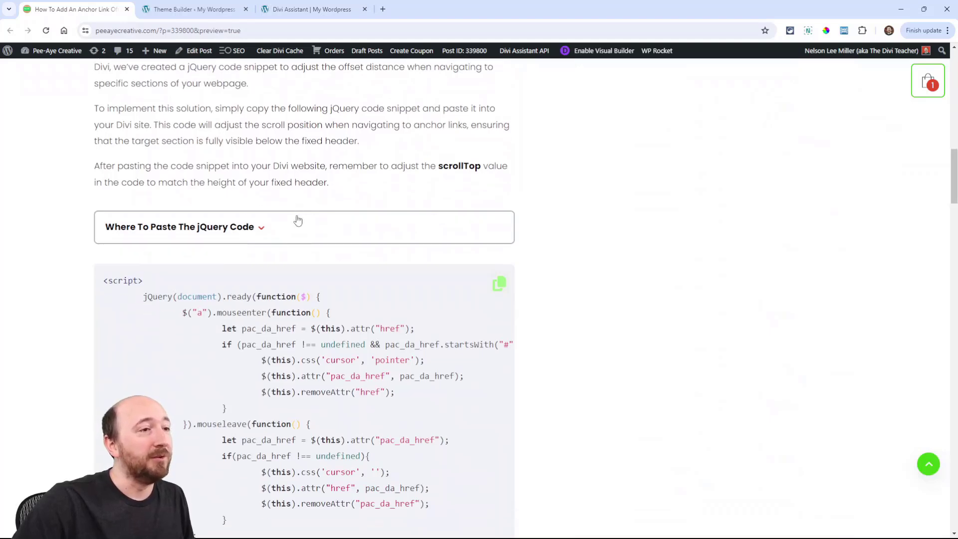
{"action": "scroll", "coordinate": [433, 286], "scroll_direction": "up", "scroll_amount": 5}
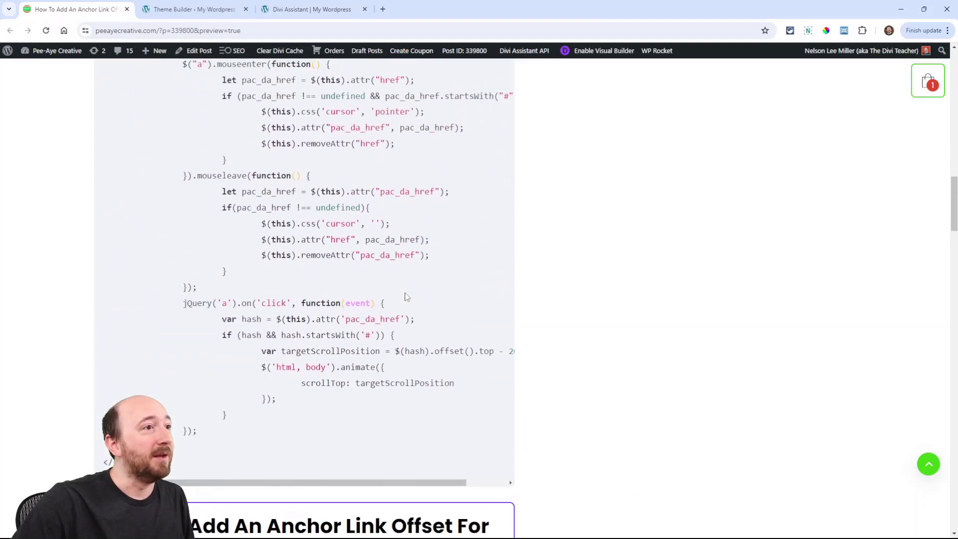
{"action": "scroll", "coordinate": [378, 392], "scroll_direction": "down", "scroll_amount": 1}
{"action": "scroll", "coordinate": [201, 248], "scroll_direction": "up", "scroll_amount": 4}
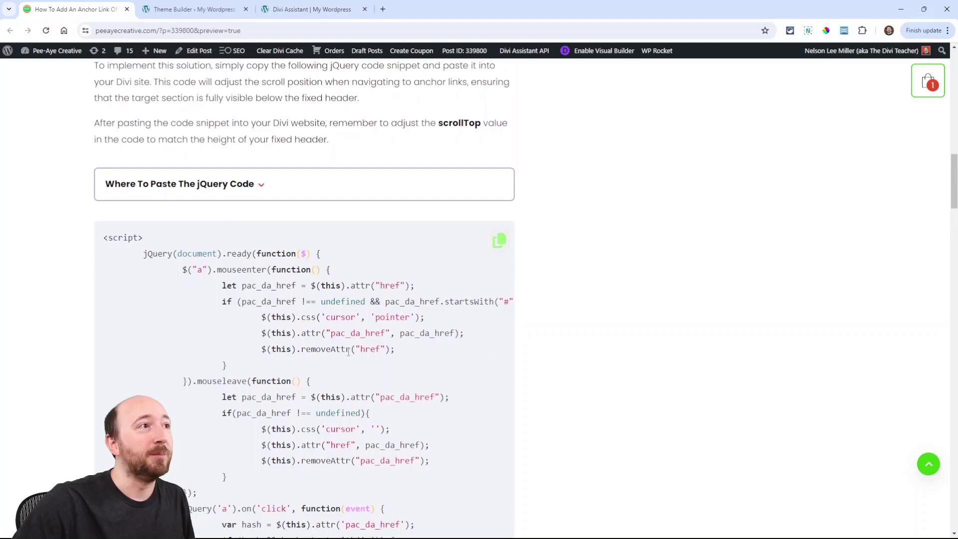
- Expand and collapse 'Where To Paste The jQuery Code', then scroll to the Divi Assistant steps
{"action": "left_click", "coordinate": [207, 242]}
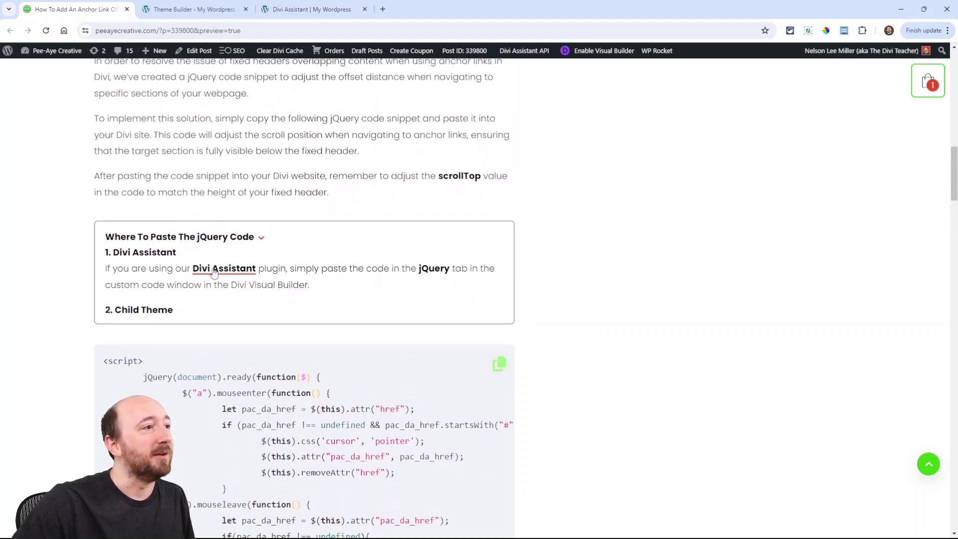
{"action": "left_click", "coordinate": [192, 239]}
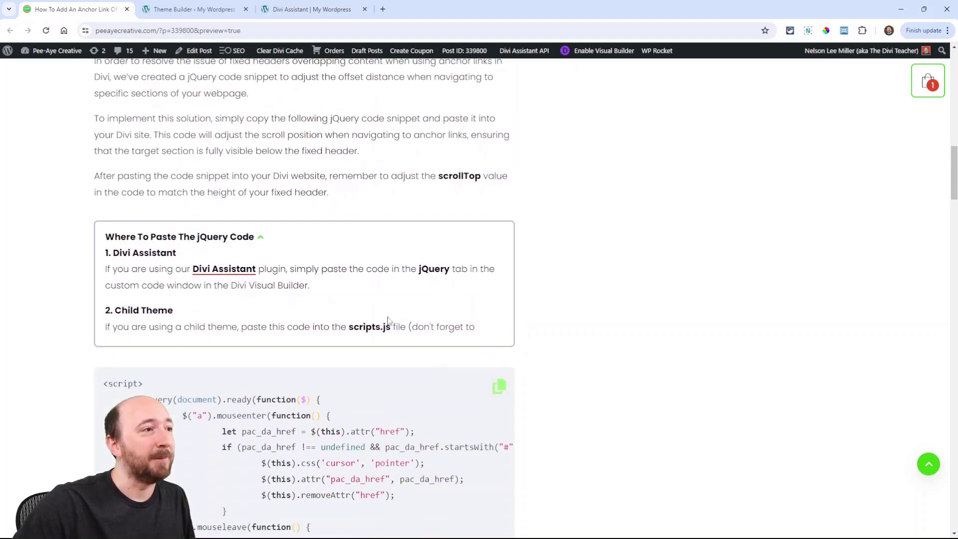
{"action": "scroll", "coordinate": [461, 337], "scroll_direction": "down", "scroll_amount": 10}
{"action": "scroll", "coordinate": [460, 335], "scroll_direction": "down", "scroll_amount": 3}
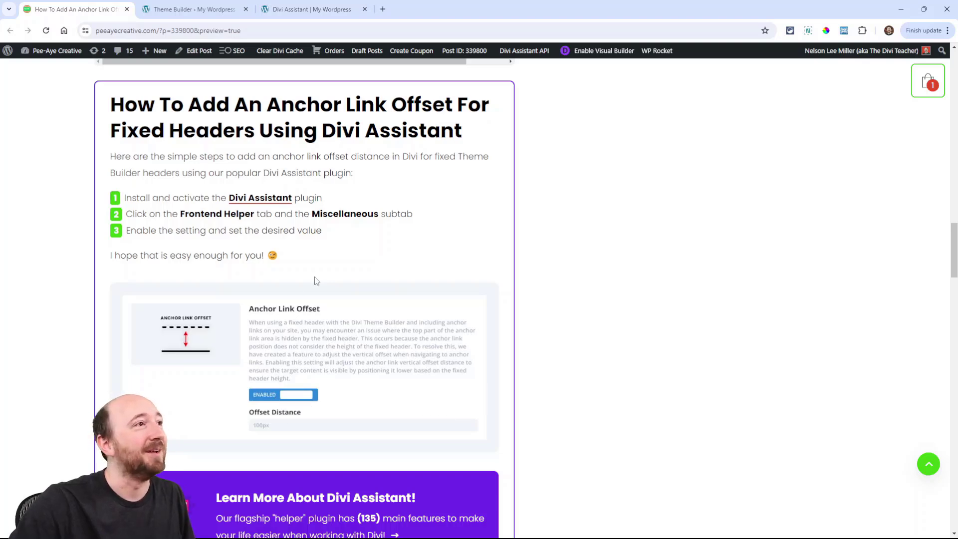
- Open the Global Header template in the Divi Theme Builder, dismissing the autosave prompt
{"action": "left_click", "coordinate": [194, 9]}
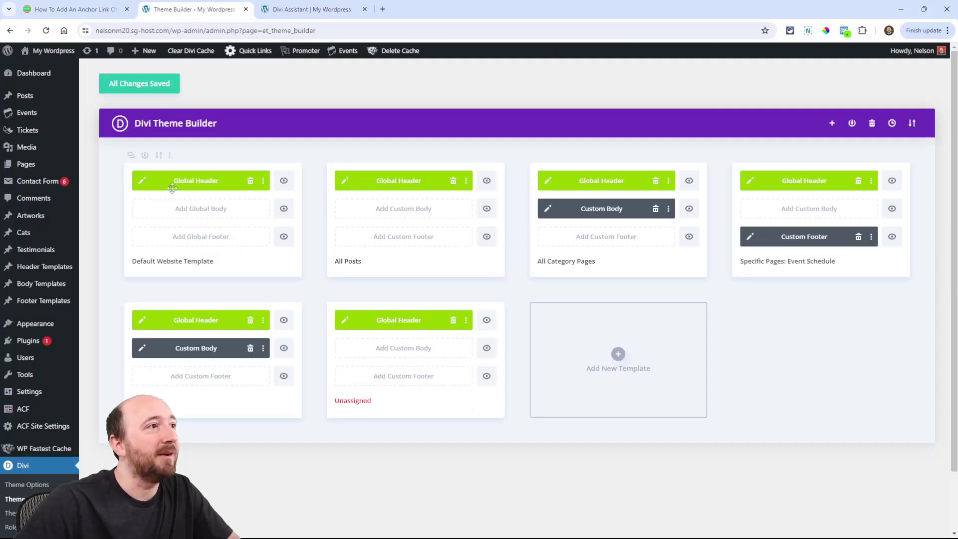
{"action": "left_click", "coordinate": [142, 182]}
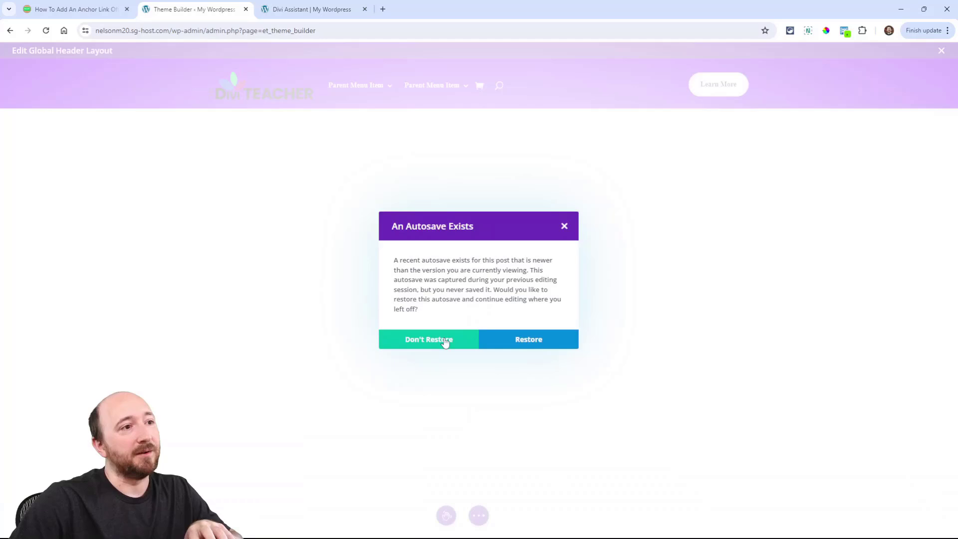
{"action": "left_click", "coordinate": [431, 339]}
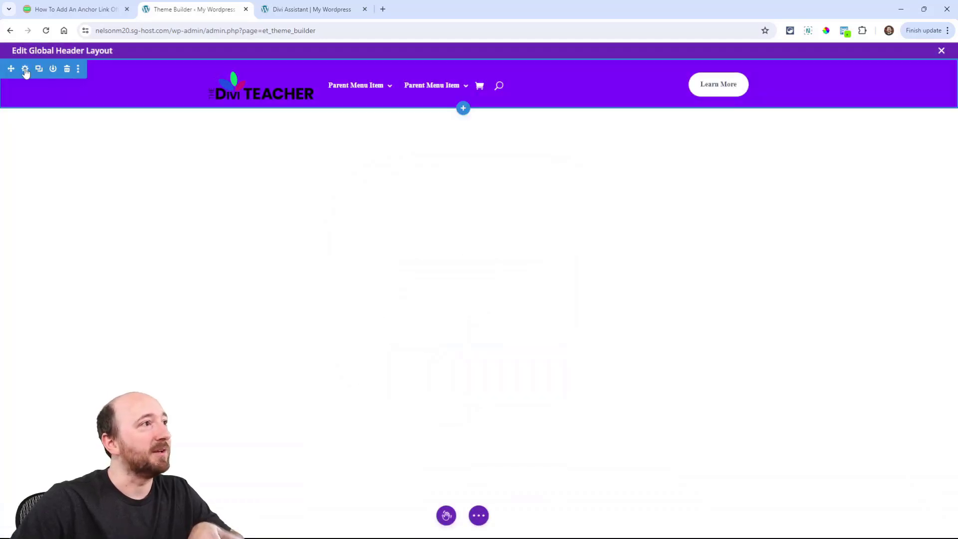
- Bring up the header section's Sticky Position choices under Advanced > Scroll Effects
{"action": "left_click", "coordinate": [25, 70]}
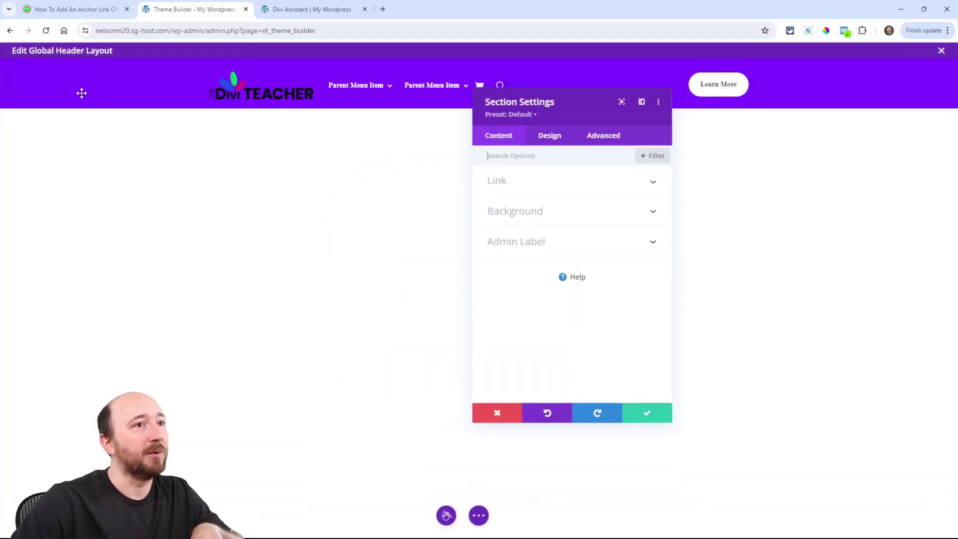
{"action": "left_click", "coordinate": [596, 141]}
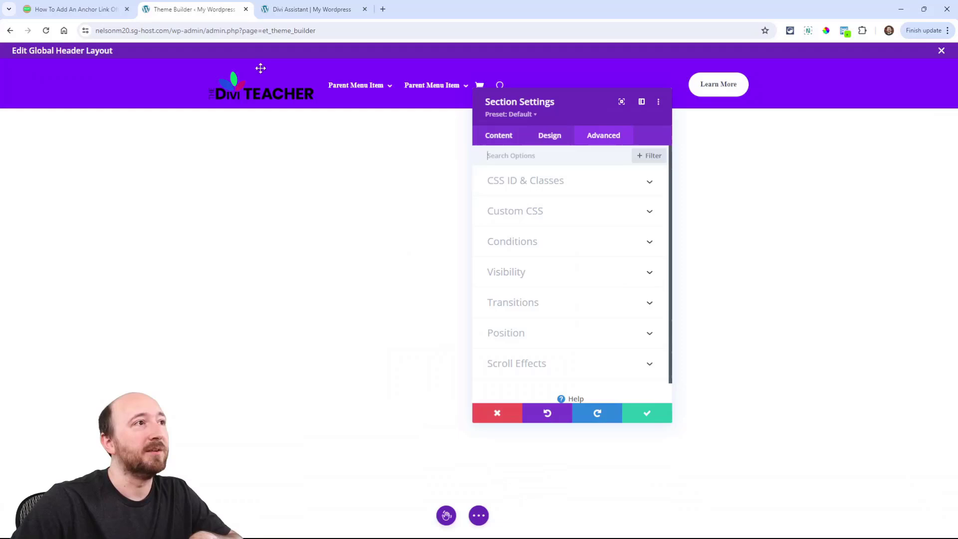
{"action": "left_click", "coordinate": [525, 369]}
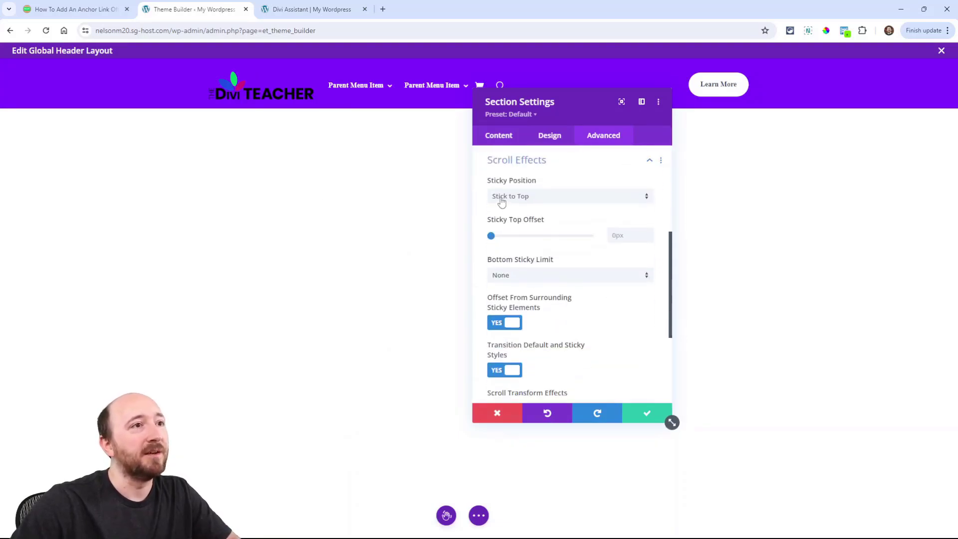
{"action": "left_click", "coordinate": [520, 197]}
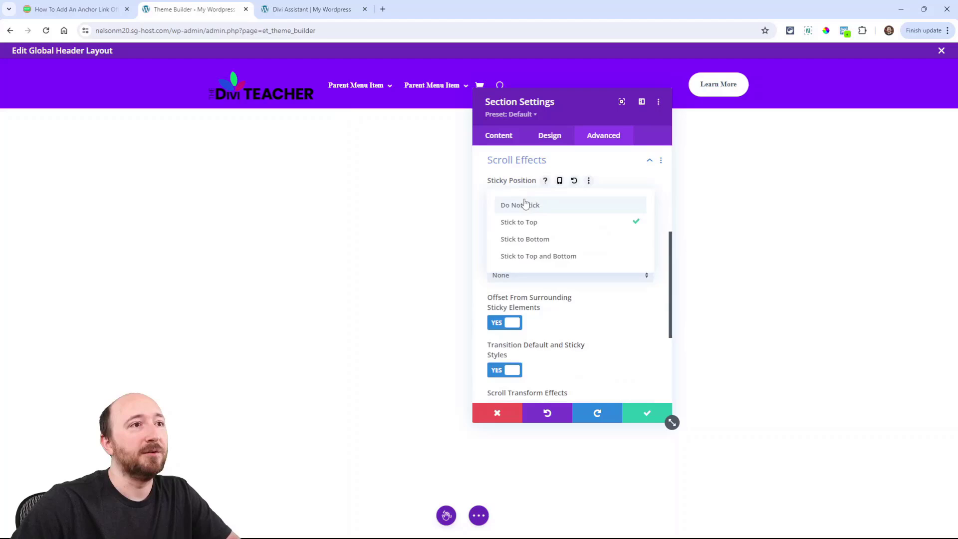
- Set the header section to Stick to Top and check the front-end page
{"action": "left_click", "coordinate": [537, 224]}
{"action": "key", "text": "ctrl+Tab"}
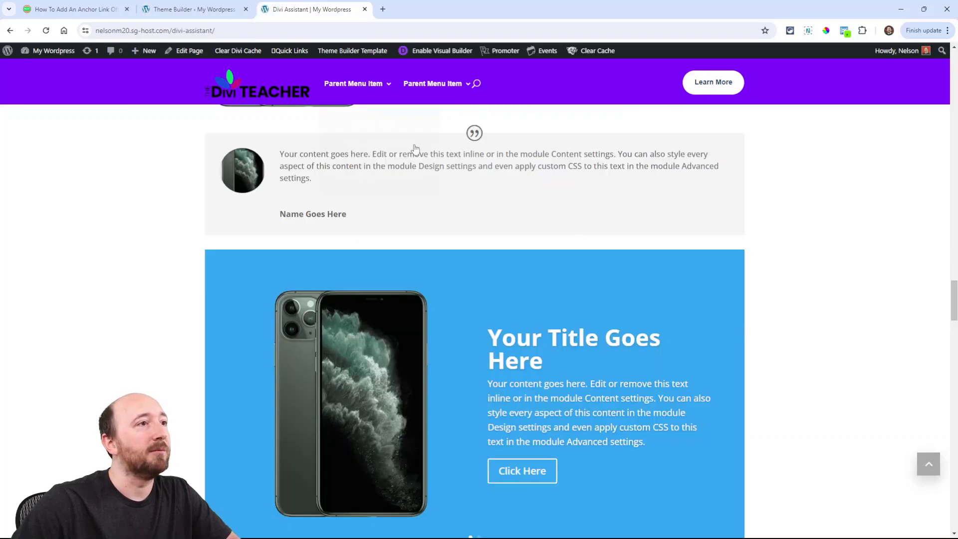
{"action": "scroll", "coordinate": [606, 235], "scroll_direction": "down", "scroll_amount": 3}
{"action": "scroll", "coordinate": [606, 235], "scroll_direction": "up", "scroll_amount": 4}
{"action": "scroll", "coordinate": [606, 235], "scroll_direction": "up", "scroll_amount": 4}
{"action": "scroll", "coordinate": [605, 238], "scroll_direction": "down", "scroll_amount": 6}
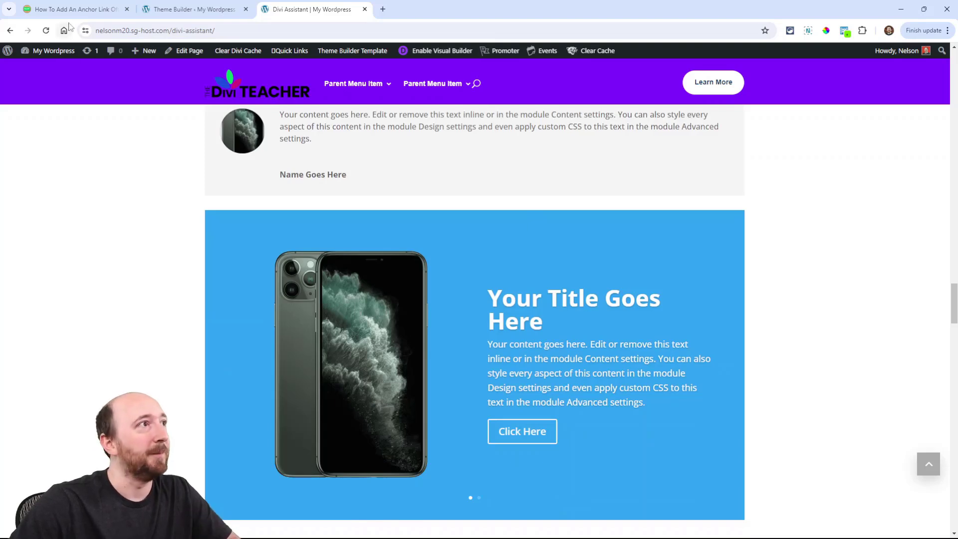
- In Divi Assistant's Frontend Helper, replace the existing 600px Offset Distance
{"action": "key", "text": "ctrl+shift+Tab"}
{"action": "scroll", "coordinate": [244, 337], "scroll_direction": "down", "scroll_amount": 1}
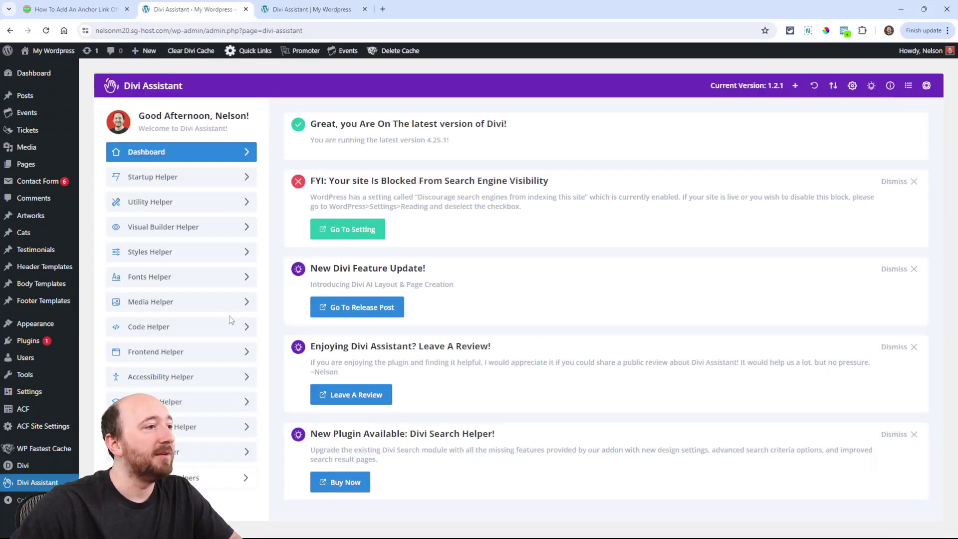
{"action": "left_click", "coordinate": [149, 352]}
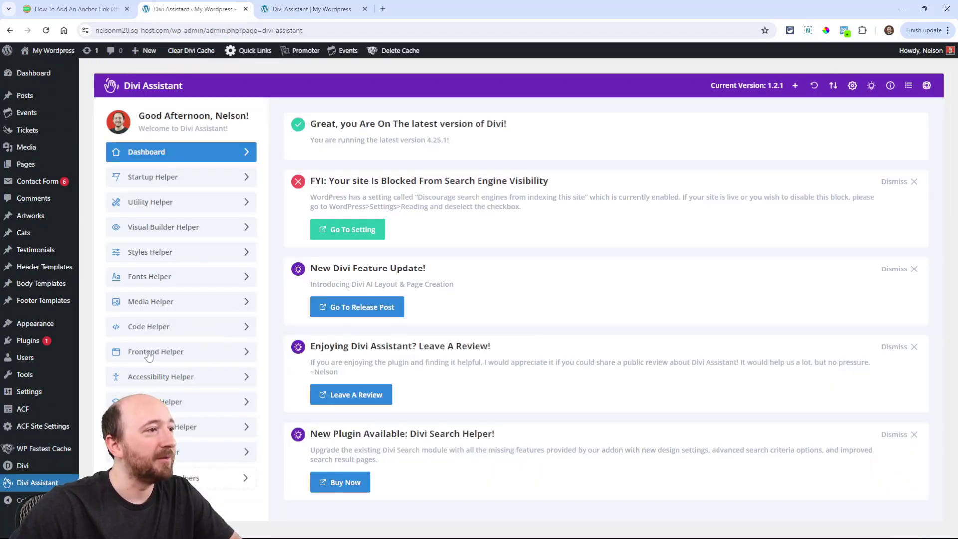
{"action": "scroll", "coordinate": [254, 359], "scroll_direction": "down", "scroll_amount": 2}
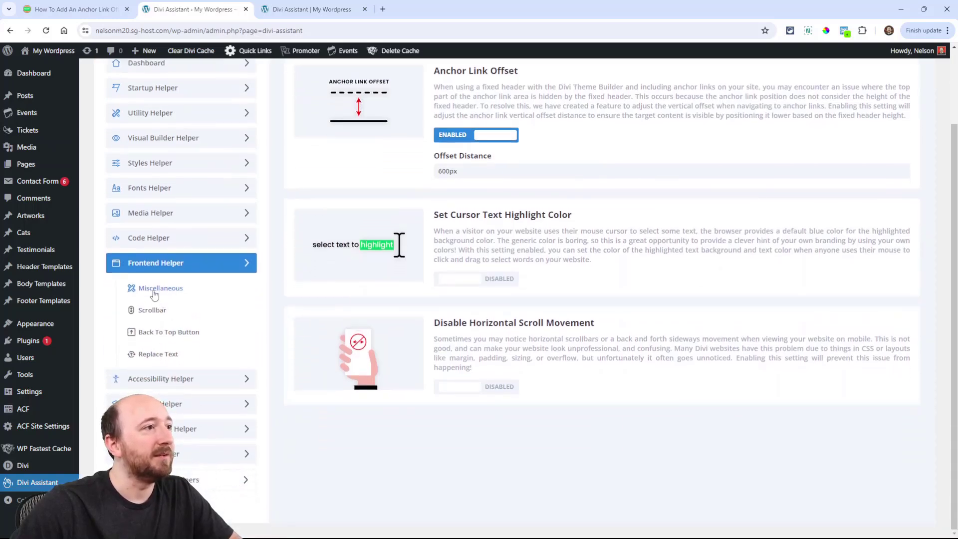
{"action": "scroll", "coordinate": [152, 299], "scroll_direction": "up", "scroll_amount": 1}
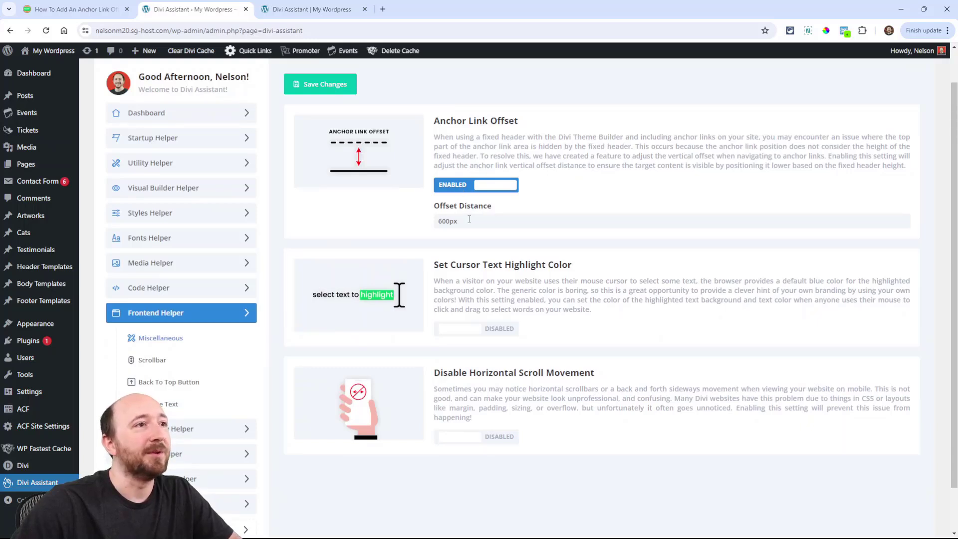
{"action": "left_click_drag", "start_coordinate": [469, 219], "coordinate": [397, 229]}
{"action": "type", "text": "0px"}
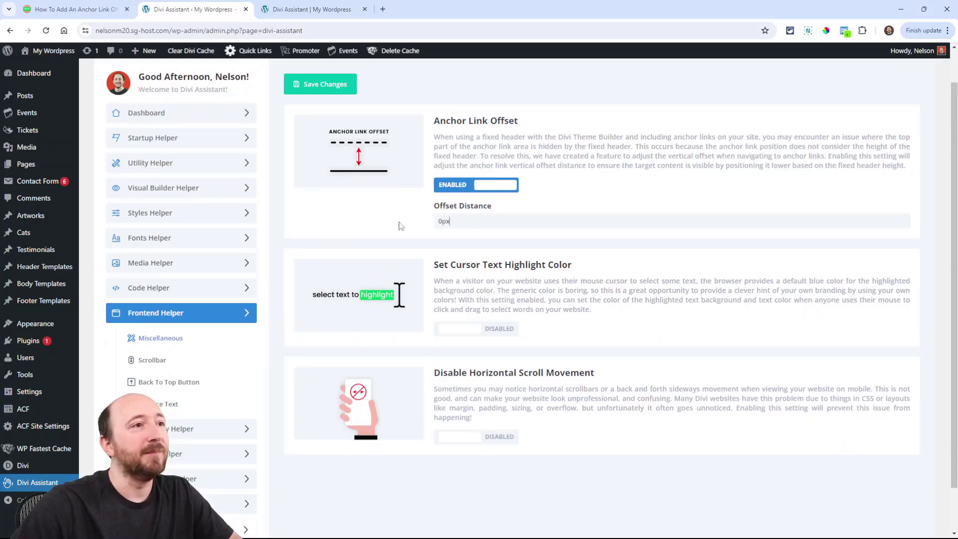
- Re-enable Anchor Link Offset, finish the offset value, and save the changes
{"action": "left_click", "coordinate": [470, 185]}
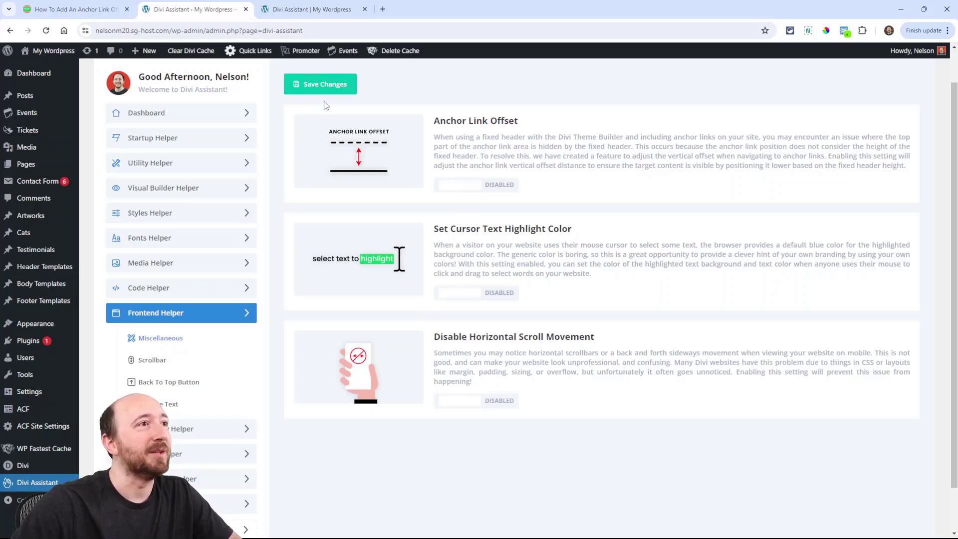
{"action": "left_click", "coordinate": [470, 186]}
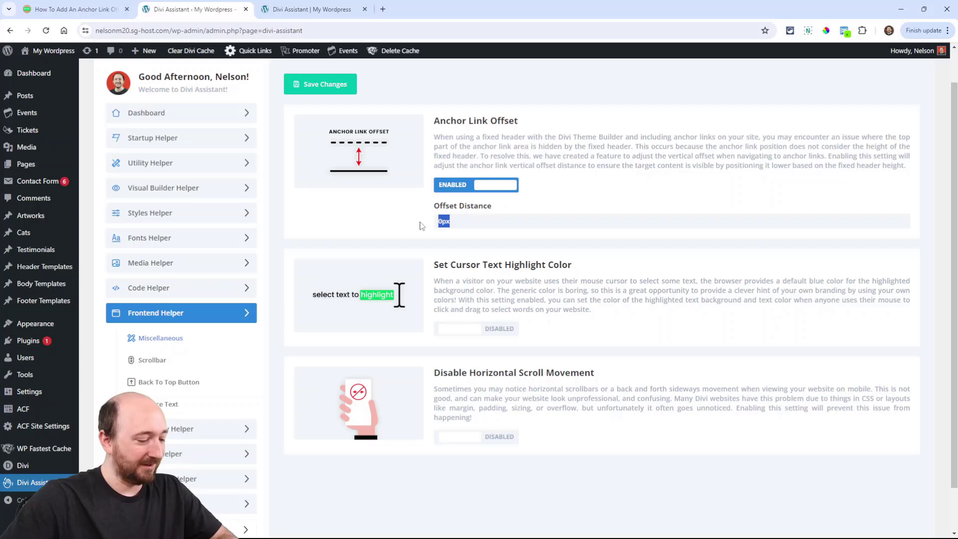
{"action": "type", "text": "1px"}
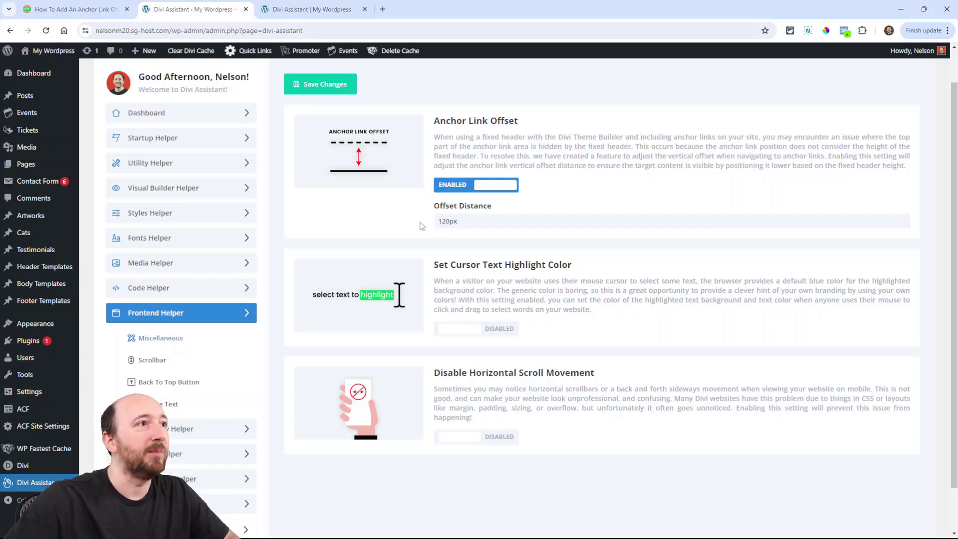
{"action": "left_click", "coordinate": [330, 88]}
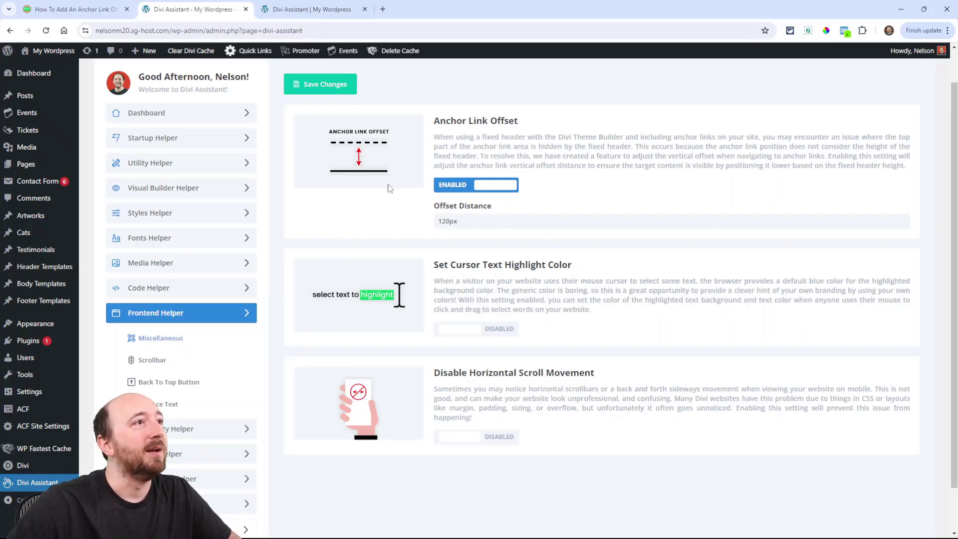
{"action": "left_click", "coordinate": [283, 10]}
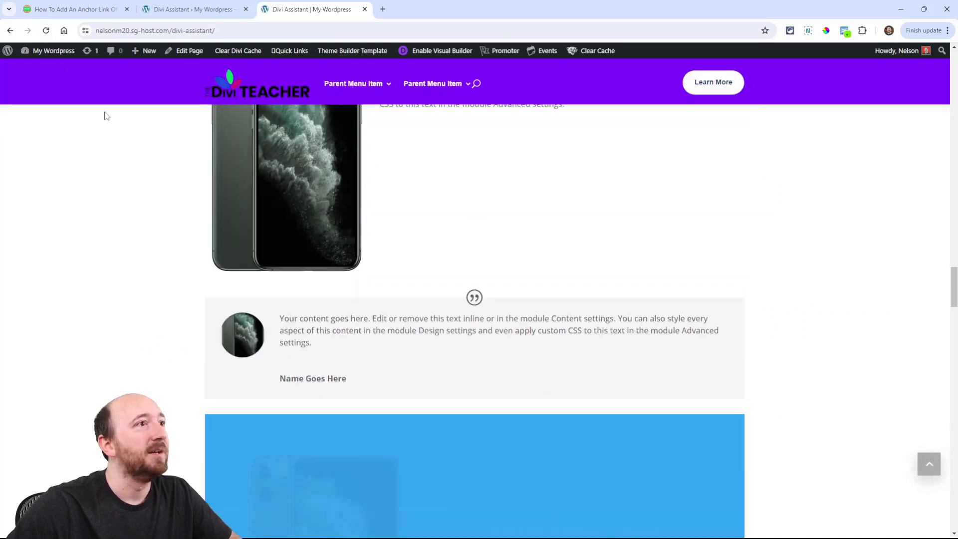
- Scroll the front-end page down to the blue phone slider, then return to Divi Assistant
{"action": "left_click_drag", "start_coordinate": [955, 300], "coordinate": [955, 105]}
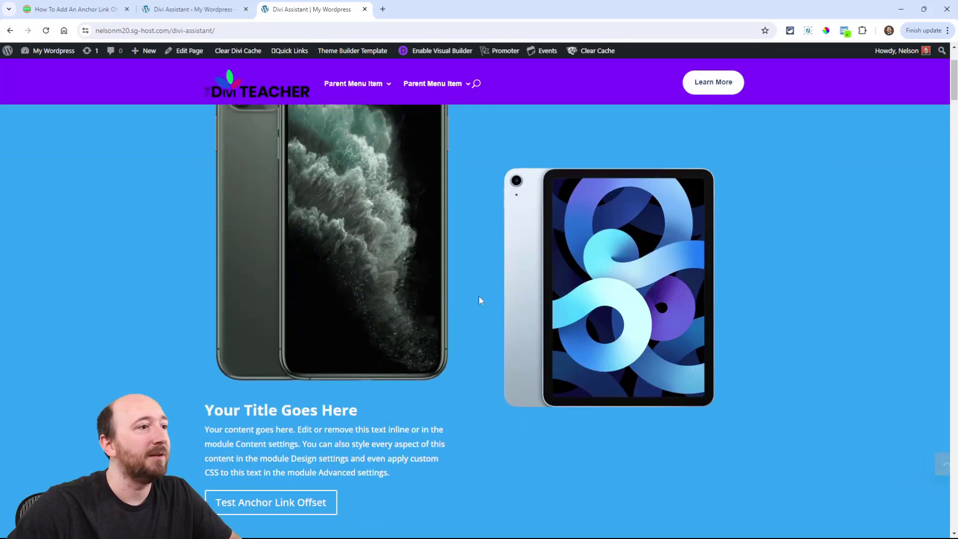
{"action": "scroll", "coordinate": [248, 366], "scroll_direction": "down", "scroll_amount": 5}
{"action": "scroll", "coordinate": [236, 383], "scroll_direction": "down", "scroll_amount": 15}
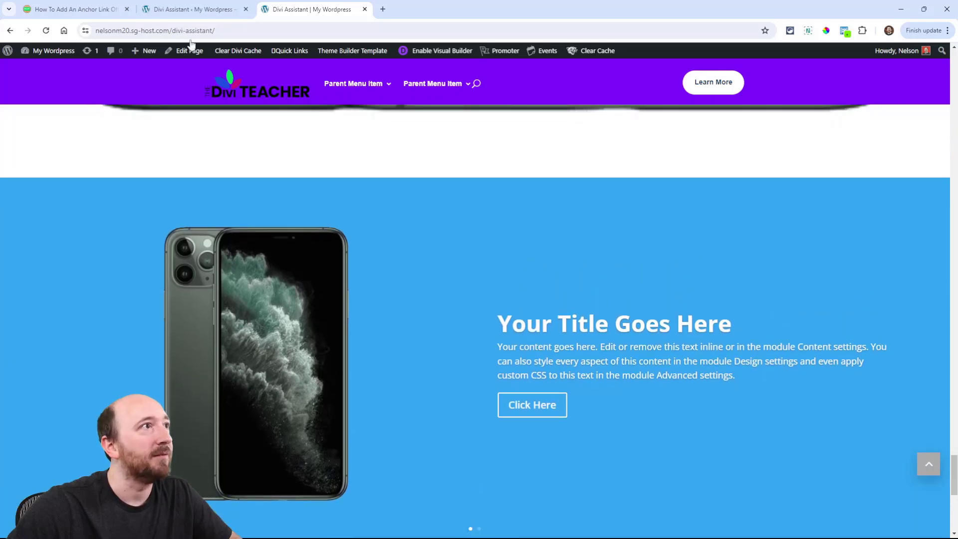
{"action": "left_click", "coordinate": [193, 9]}
- Turn Anchor Link Offset off, save, and return to the front-end page
{"action": "left_click", "coordinate": [462, 186]}
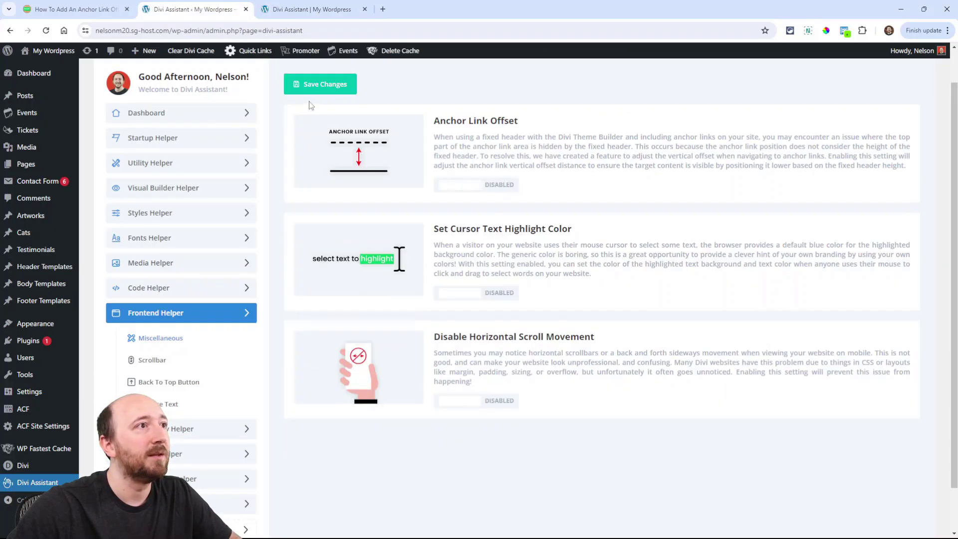
{"action": "left_click", "coordinate": [311, 89]}
{"action": "left_click", "coordinate": [312, 9]}
- Follow the Test Anchor Link Offset link to check the jump without an offset
{"action": "scroll", "coordinate": [266, 215], "scroll_direction": "down", "scroll_amount": 3}
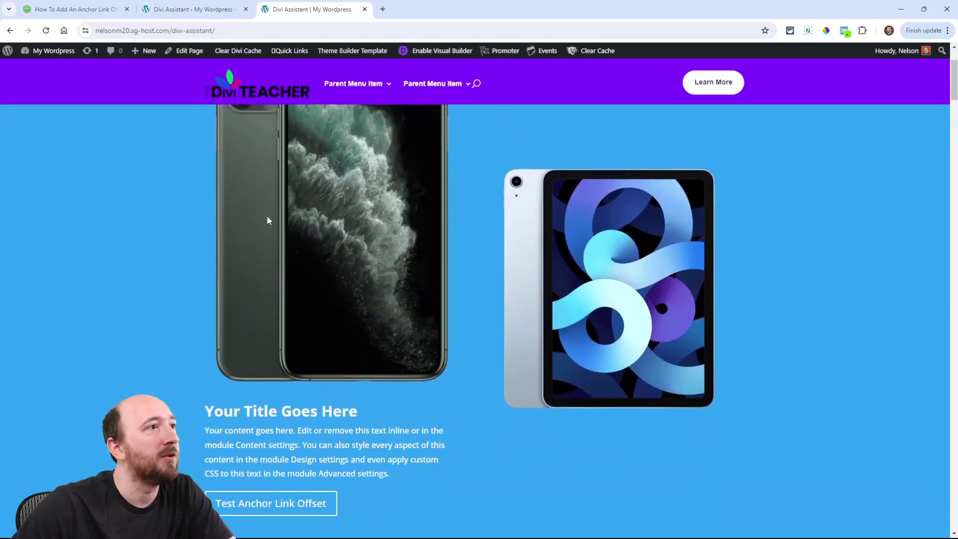
{"action": "left_click", "coordinate": [261, 426]}
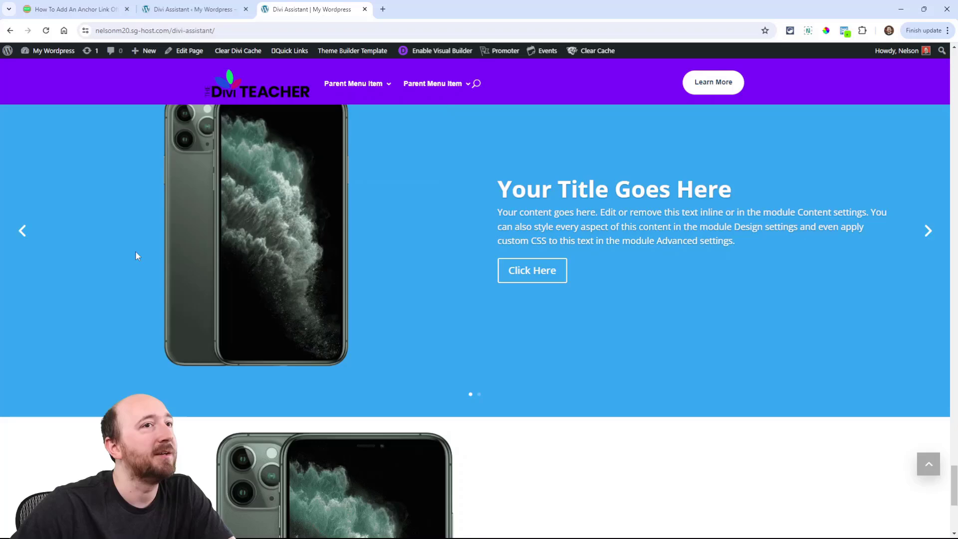
{"action": "left_click_drag", "start_coordinate": [955, 485], "coordinate": [955, 474]}
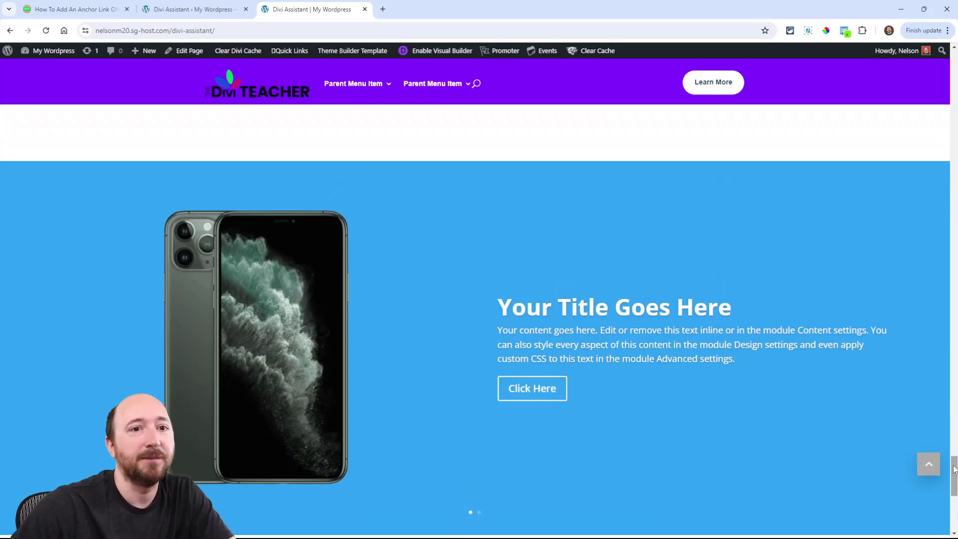
{"action": "left_click_drag", "start_coordinate": [955, 470], "coordinate": [955, 83]}
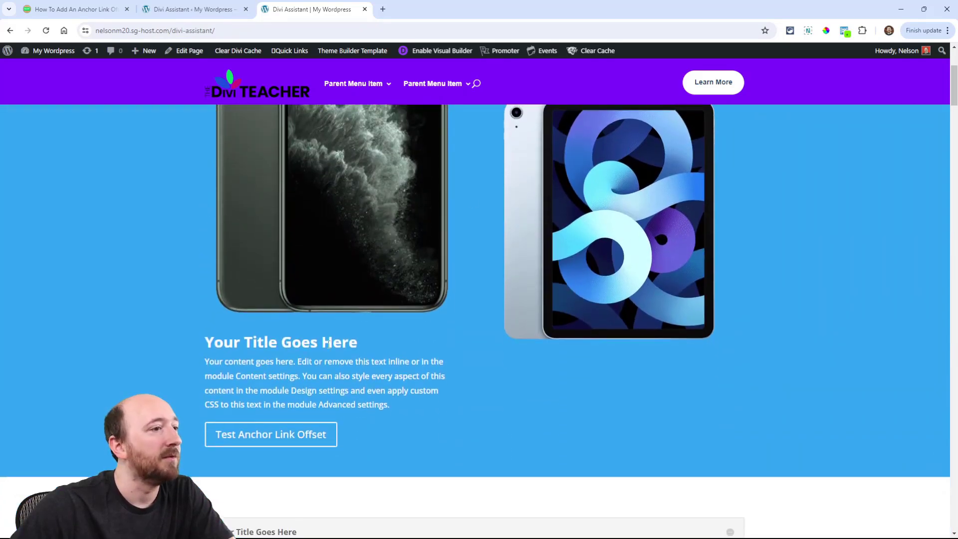
{"action": "left_click", "coordinate": [244, 441]}
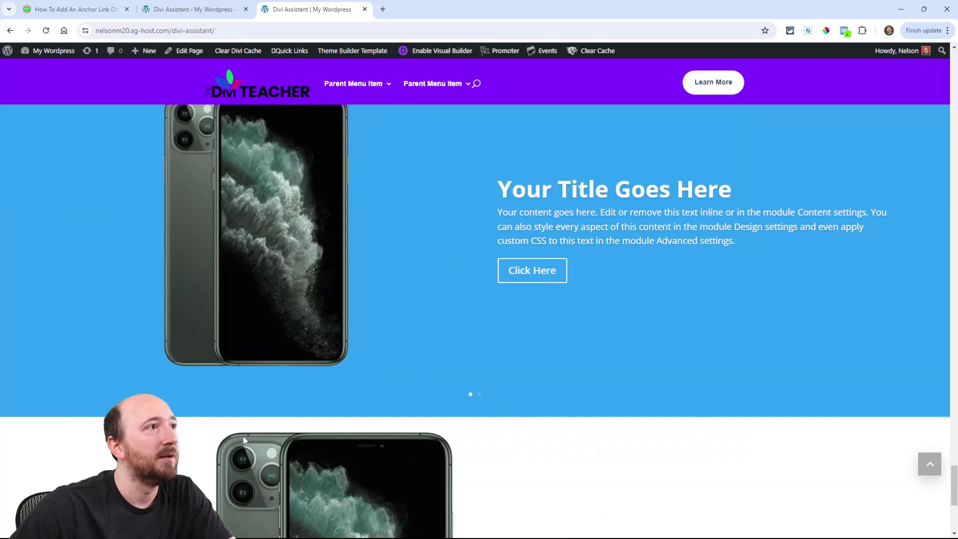
{"action": "left_click", "coordinate": [168, 12]}
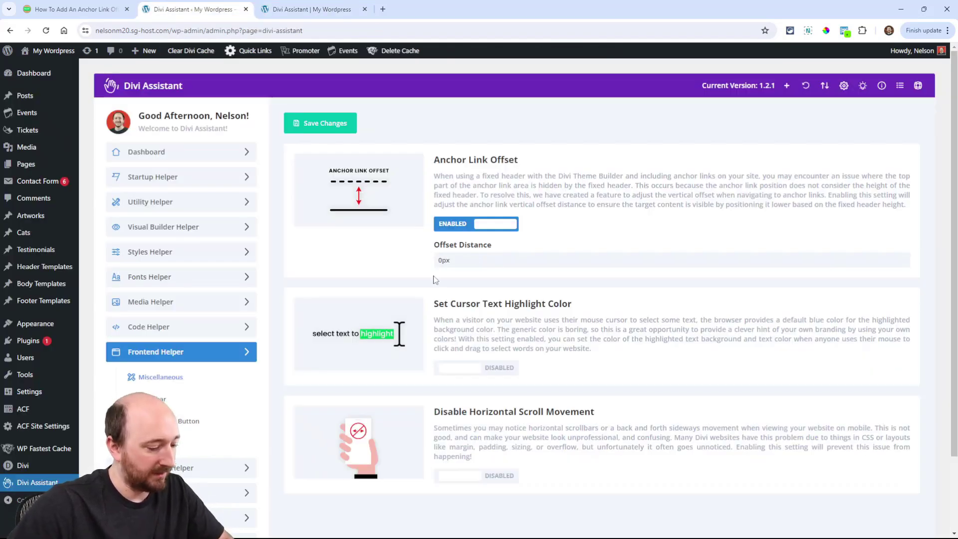
- Set Offset Distance to 120px, correcting a mistyped 1020px, and save
{"action": "type", "text": "1020px"}
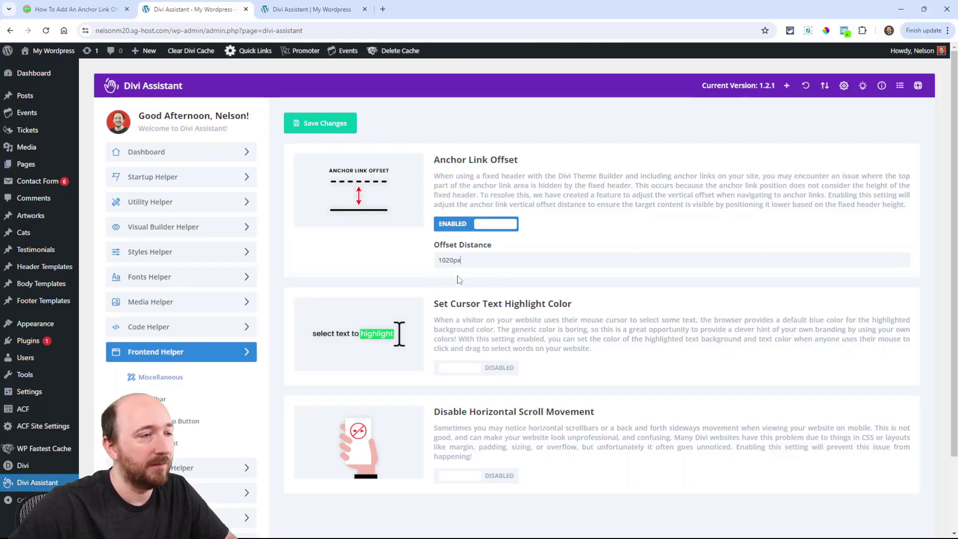
{"action": "key", "text": "ctrl+a"}
{"action": "type", "text": "120px"}
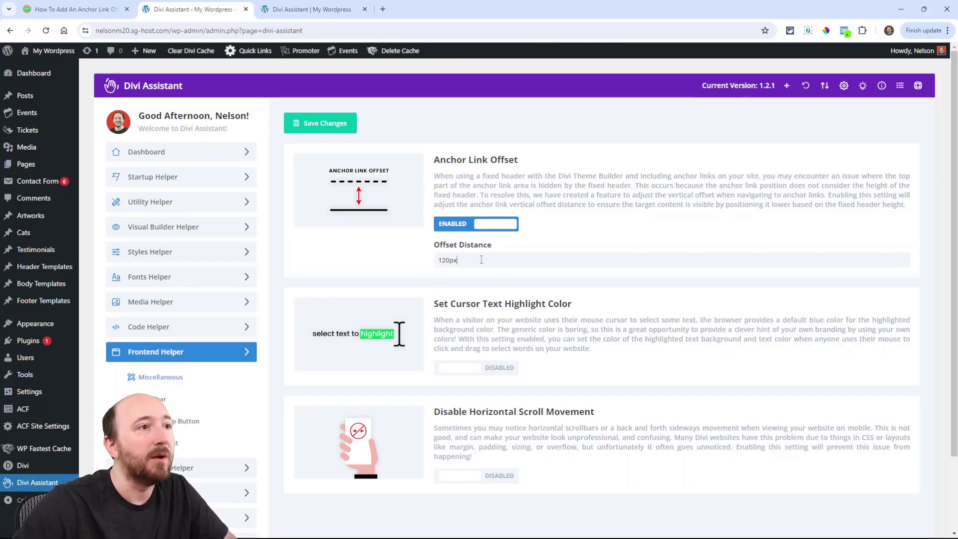
{"action": "left_click", "coordinate": [324, 126]}
- Reload the front-end page and test the anchor jump with the 120px offset
{"action": "left_click", "coordinate": [310, 9]}
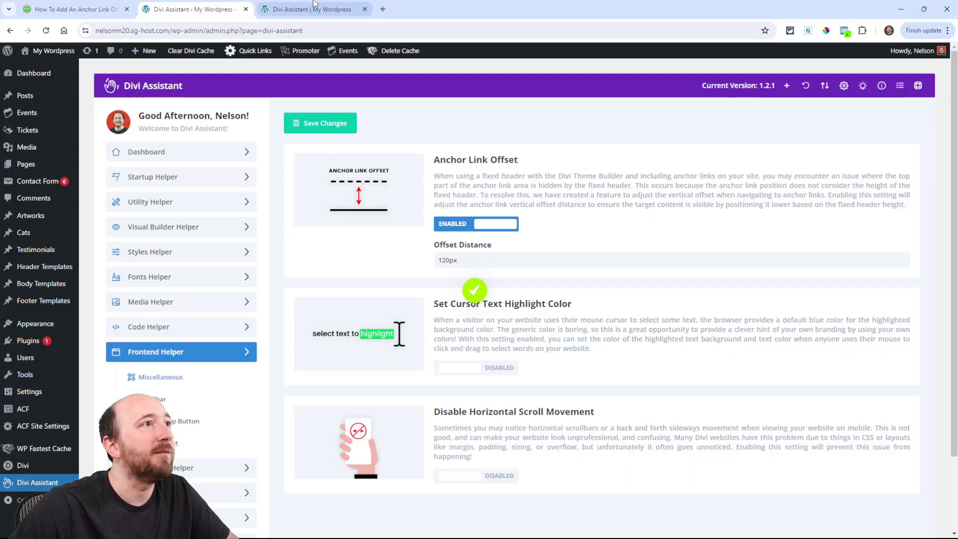
{"action": "left_click", "coordinate": [46, 32]}
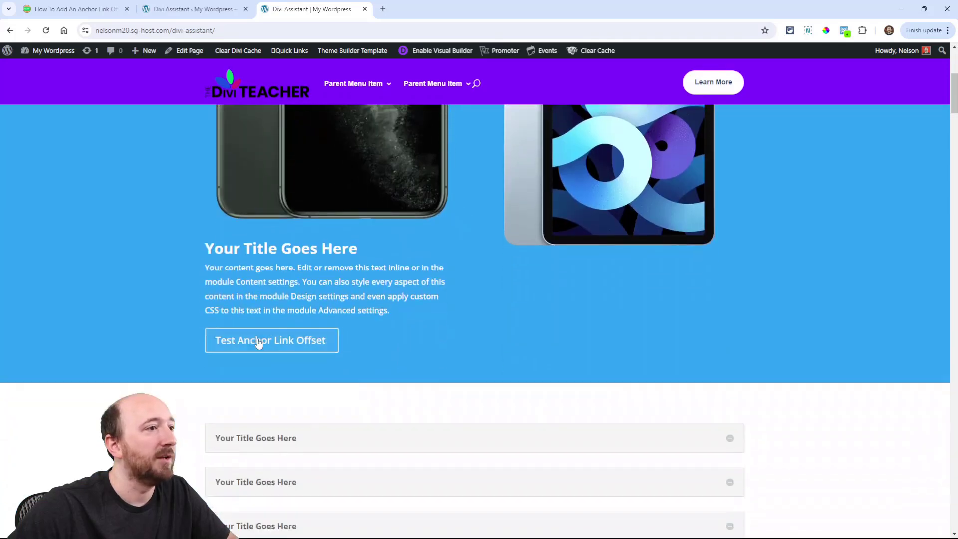
{"action": "left_click", "coordinate": [256, 344]}
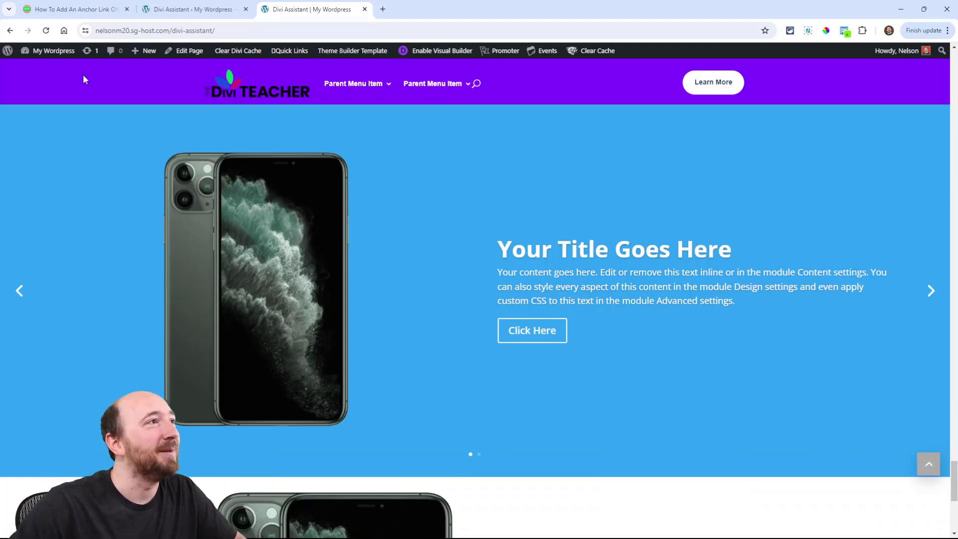
- Copy the jQuery anchor-offset script from the tutorial's code box, then go back to the admin
{"action": "left_click", "coordinate": [75, 14]}
{"action": "scroll", "coordinate": [392, 301], "scroll_direction": "up", "scroll_amount": 5}
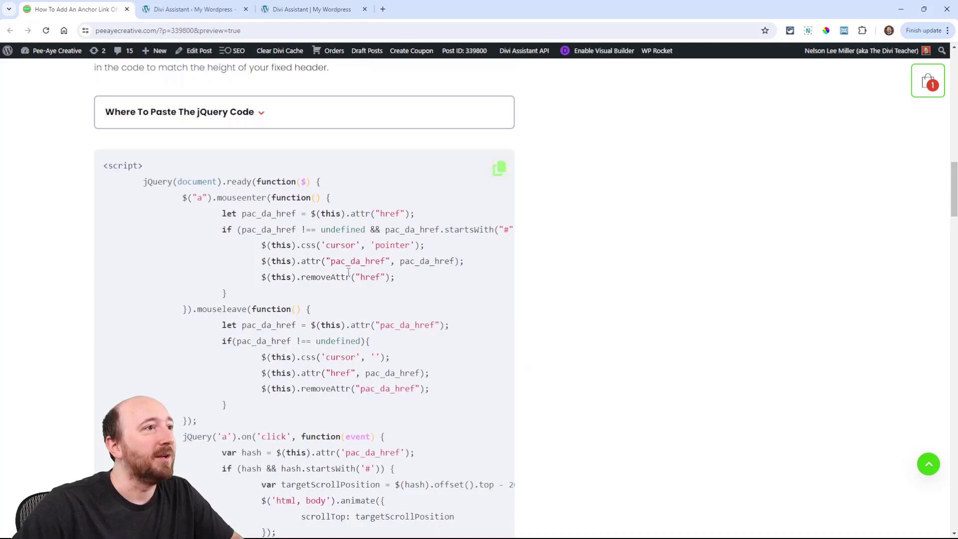
{"action": "scroll", "coordinate": [453, 227], "scroll_direction": "down", "scroll_amount": 3}
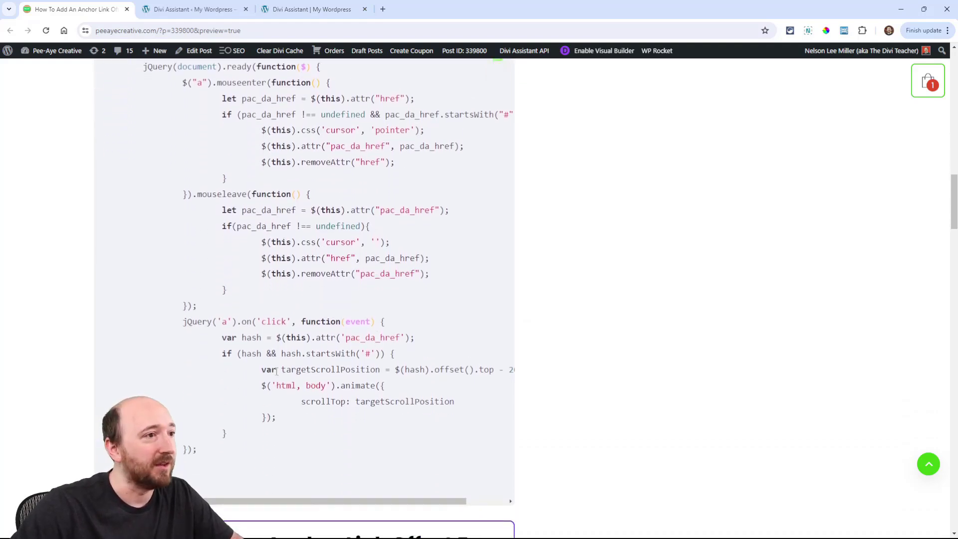
{"action": "scroll", "coordinate": [385, 368], "scroll_direction": "up", "scroll_amount": 1}
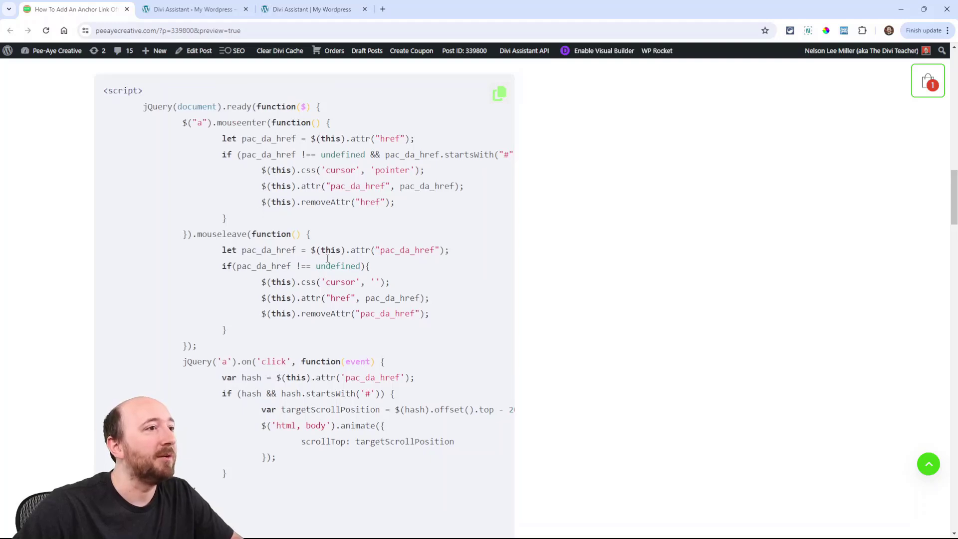
{"action": "left_click", "coordinate": [499, 94]}
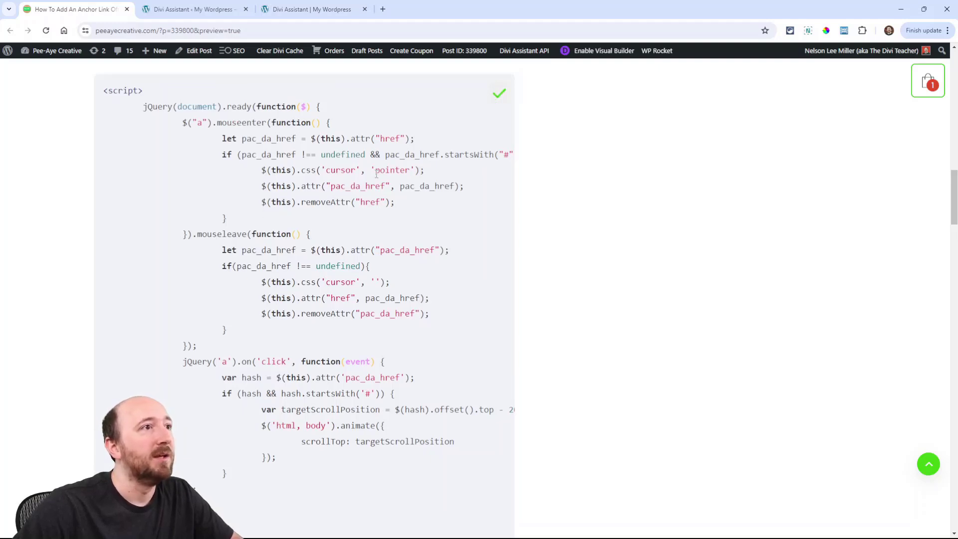
{"action": "scroll", "coordinate": [376, 173], "scroll_direction": "up", "scroll_amount": 1}
{"action": "left_click", "coordinate": [190, 9]}
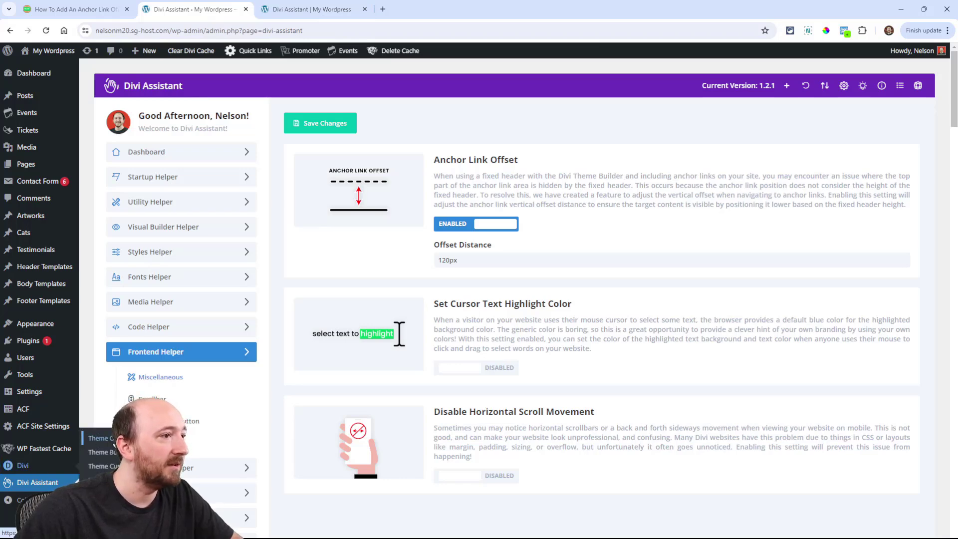
- Paste the jQuery script into the head code box under Divi Theme Options > Integration
{"action": "left_click", "coordinate": [100, 438]}
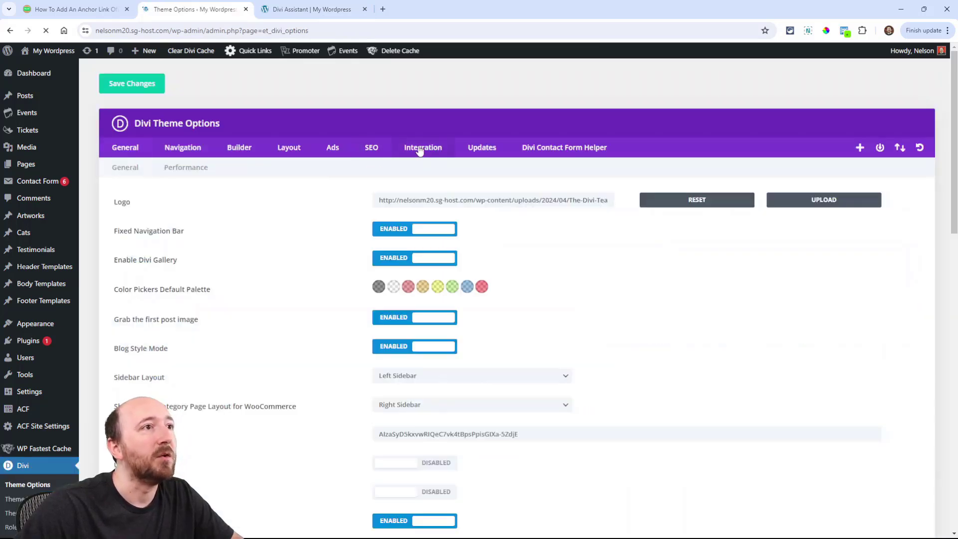
{"action": "left_click", "coordinate": [422, 148]}
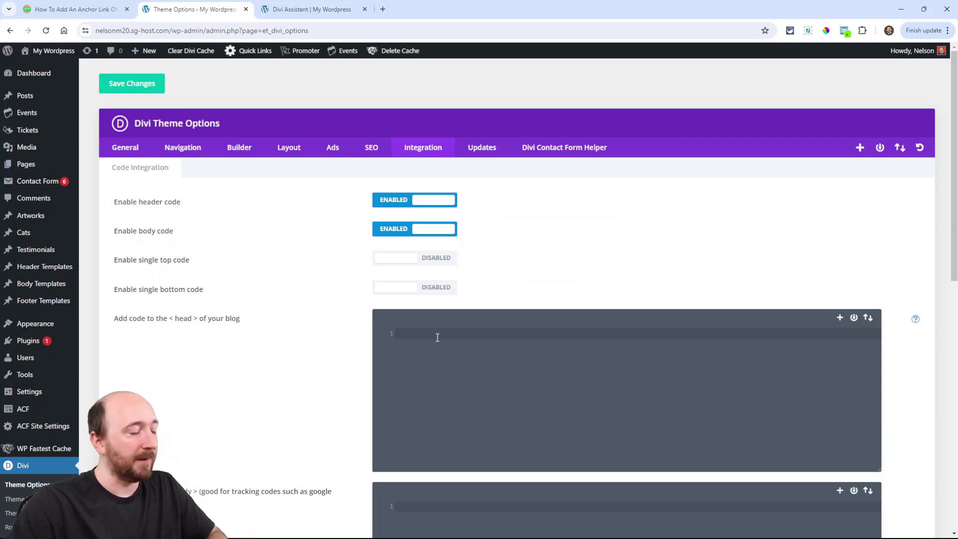
{"action": "key", "text": "ctrl+v"}
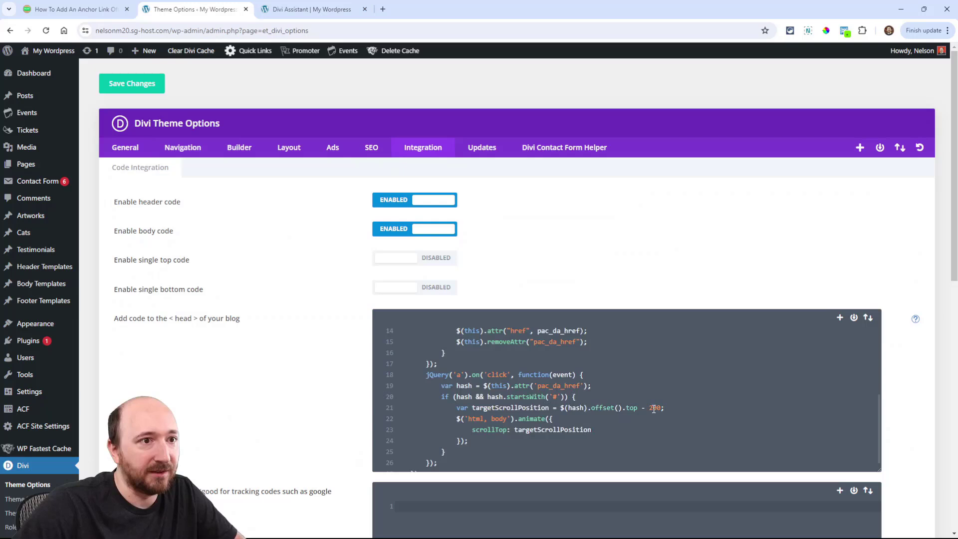
{"action": "left_click", "coordinate": [654, 408]}
{"action": "scroll", "coordinate": [656, 415], "scroll_direction": "up", "scroll_amount": 5}
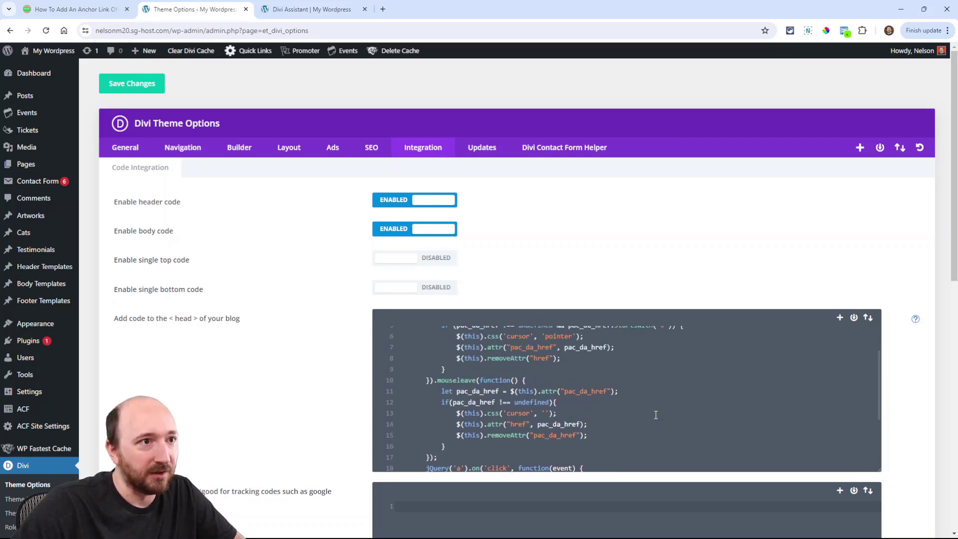
{"action": "scroll", "coordinate": [631, 406], "scroll_direction": "down", "scroll_amount": 5}
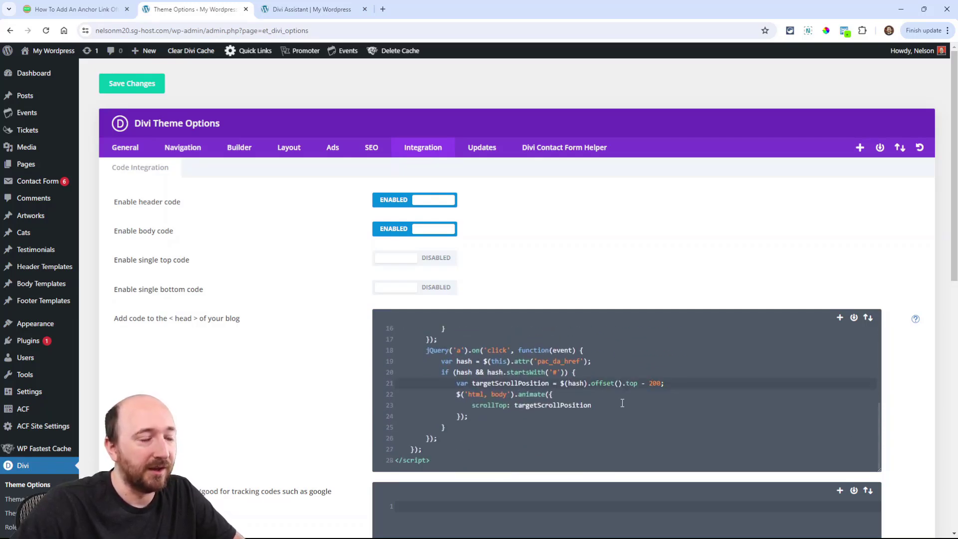
{"action": "scroll", "coordinate": [623, 403], "scroll_direction": "up", "scroll_amount": 5}
{"action": "scroll", "coordinate": [527, 364], "scroll_direction": "down", "scroll_amount": 5}
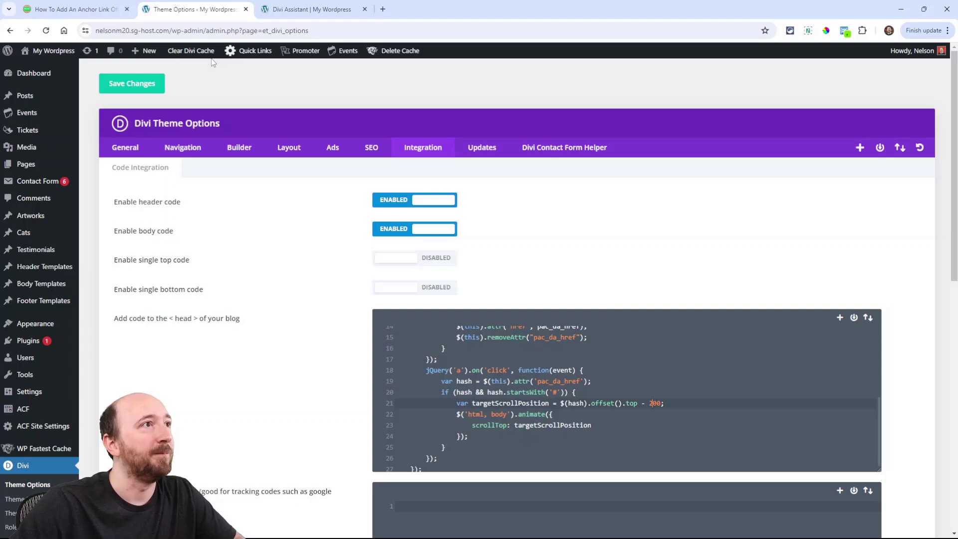
- Switch to the front-end page and scroll through it
{"action": "left_click", "coordinate": [286, 12]}
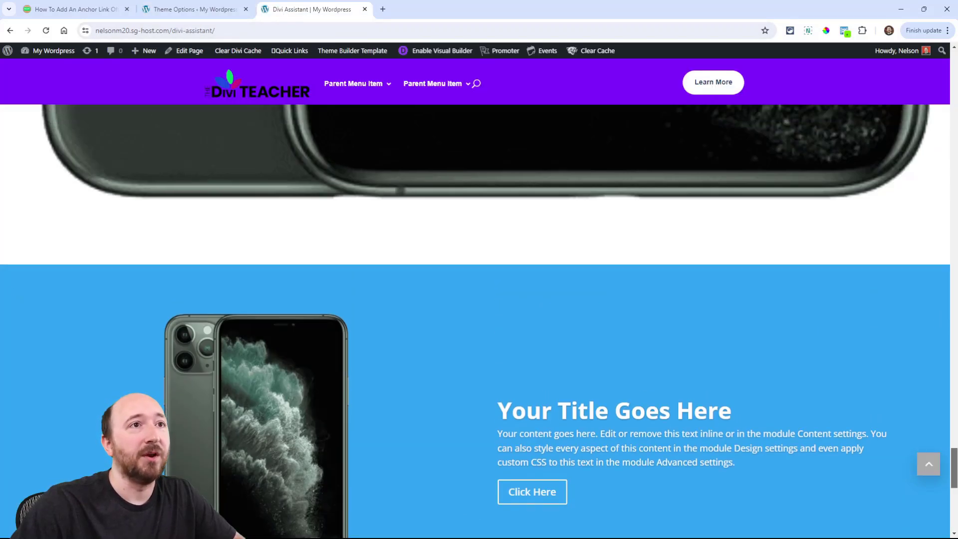
{"action": "scroll", "coordinate": [630, 272], "scroll_direction": "up", "scroll_amount": 3}
{"action": "scroll", "coordinate": [785, 337], "scroll_direction": "down", "scroll_amount": 4}
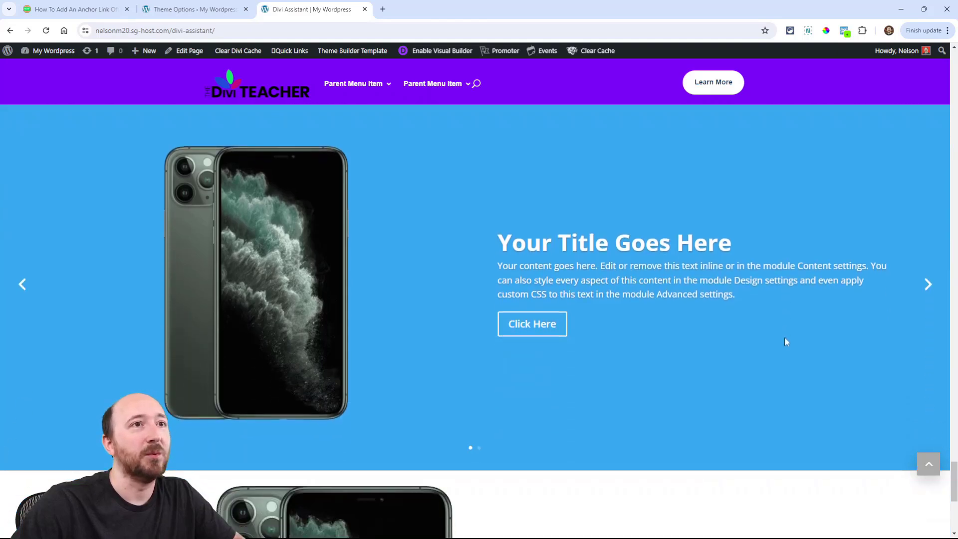
{"action": "scroll", "coordinate": [573, 271], "scroll_direction": "up", "scroll_amount": 6}
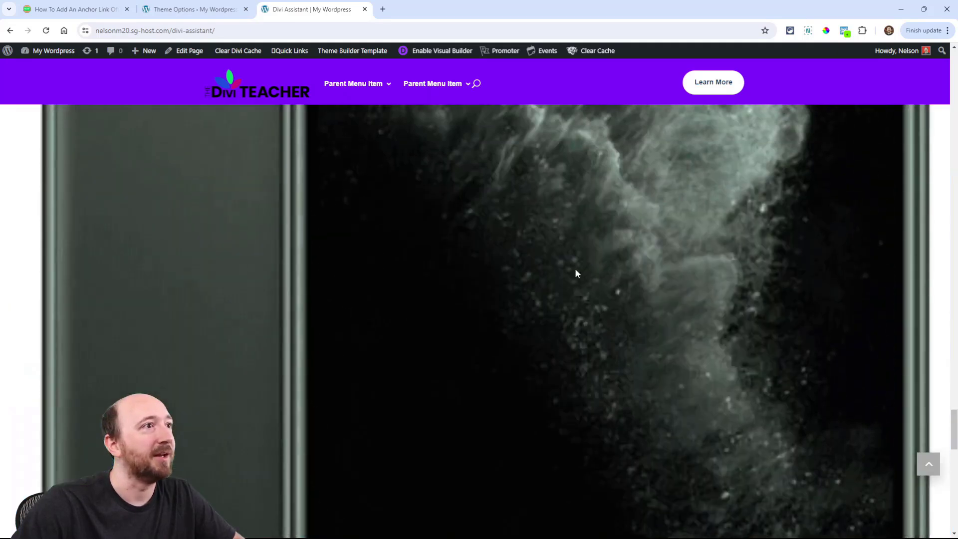